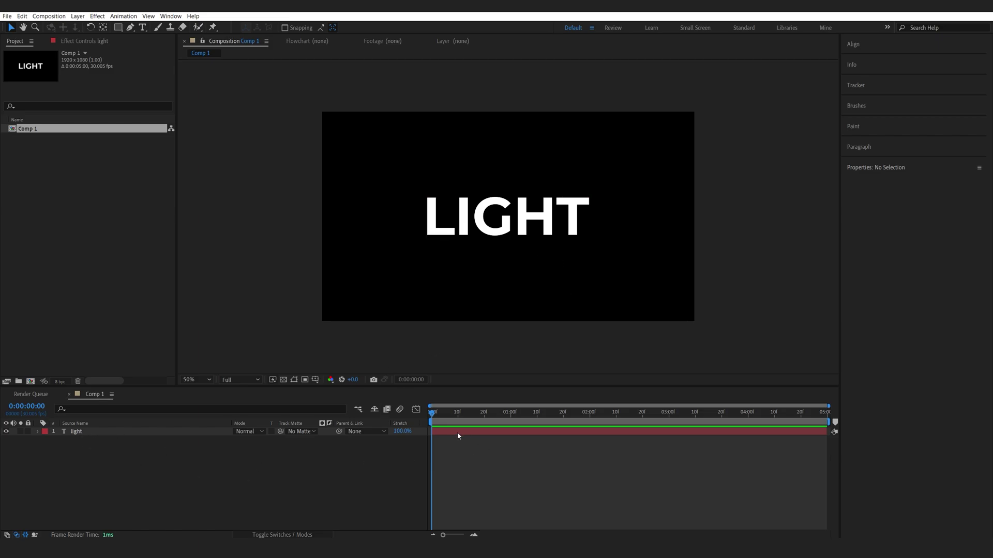
Step: Add an Opacity text animator to the light text layer
click(37, 432)
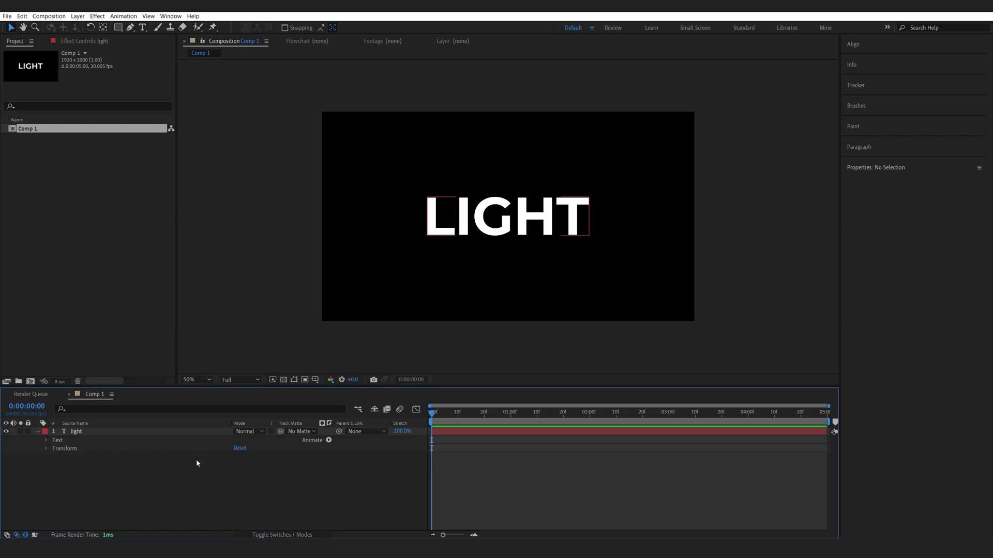
click(329, 441)
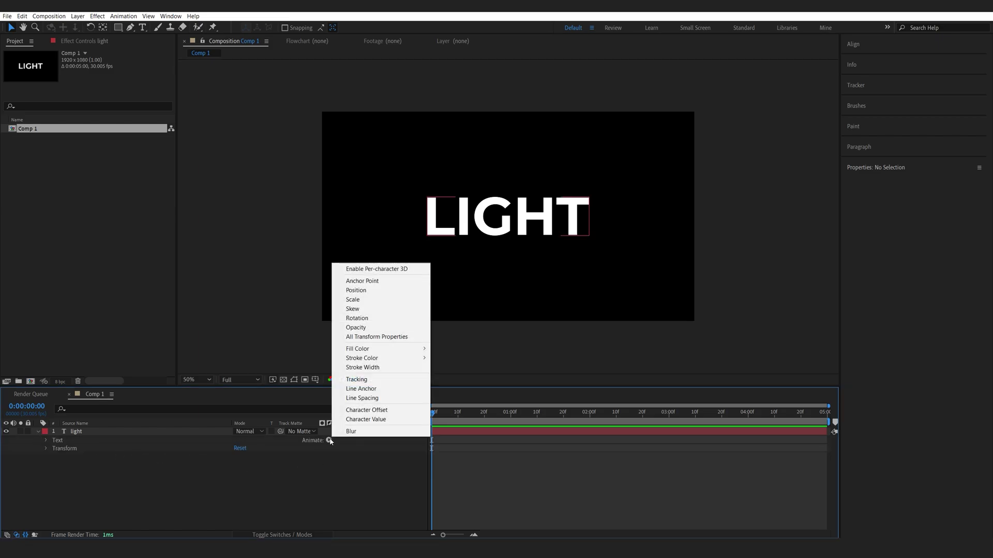
click(357, 327)
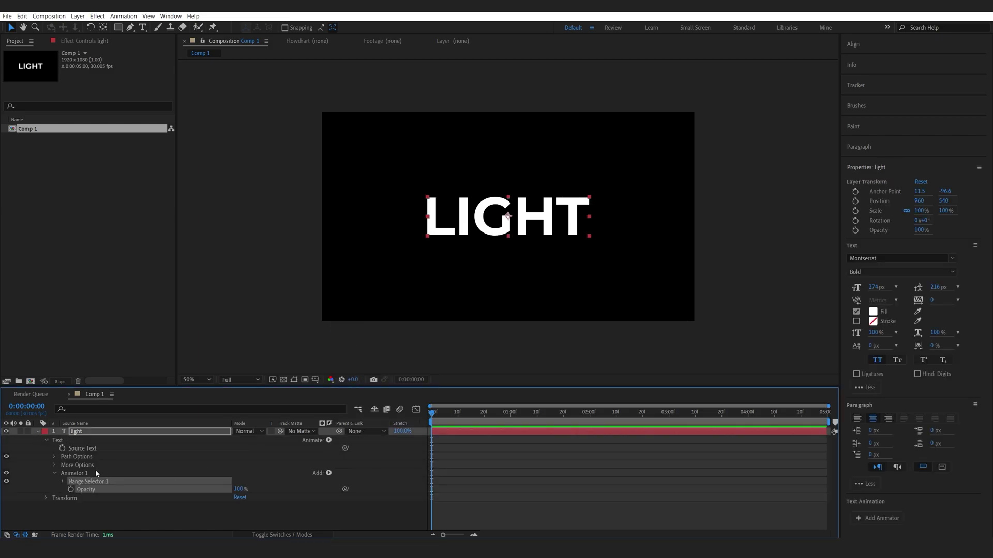
click(33, 488)
click(79, 489)
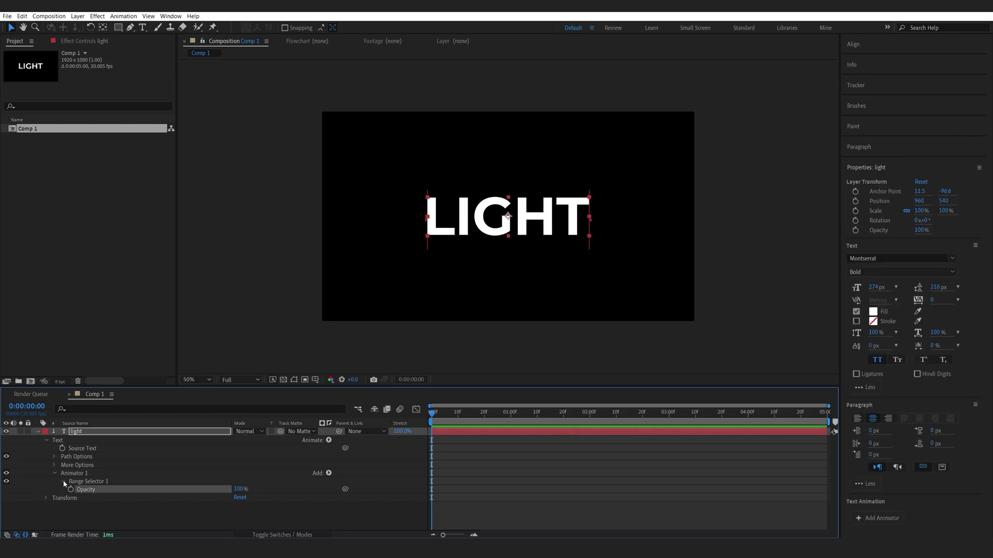
Step: Keyframe the range selector's Offset from 0% at the first frame to 100% at about one second
click(64, 480)
click(79, 506)
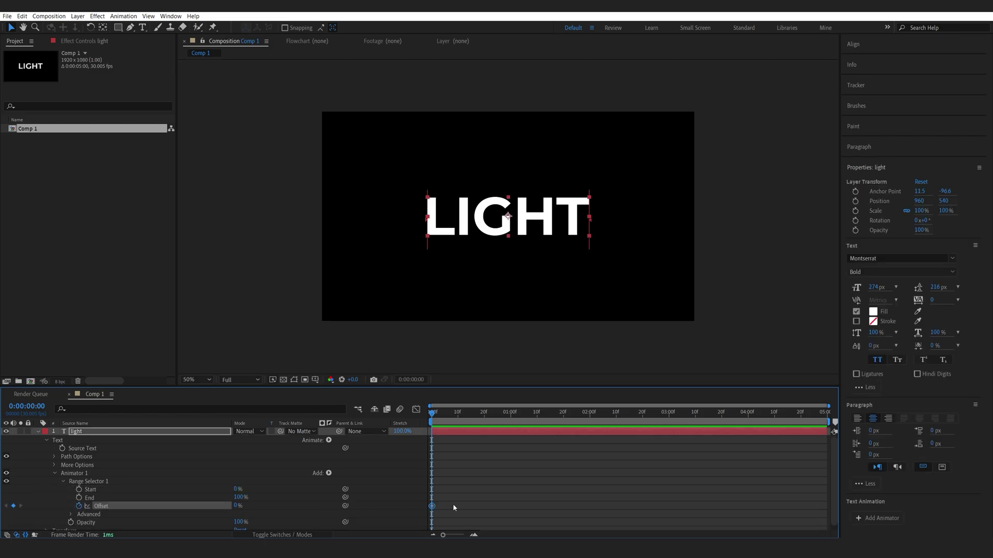
click(510, 420)
drag(238, 508, 517, 503)
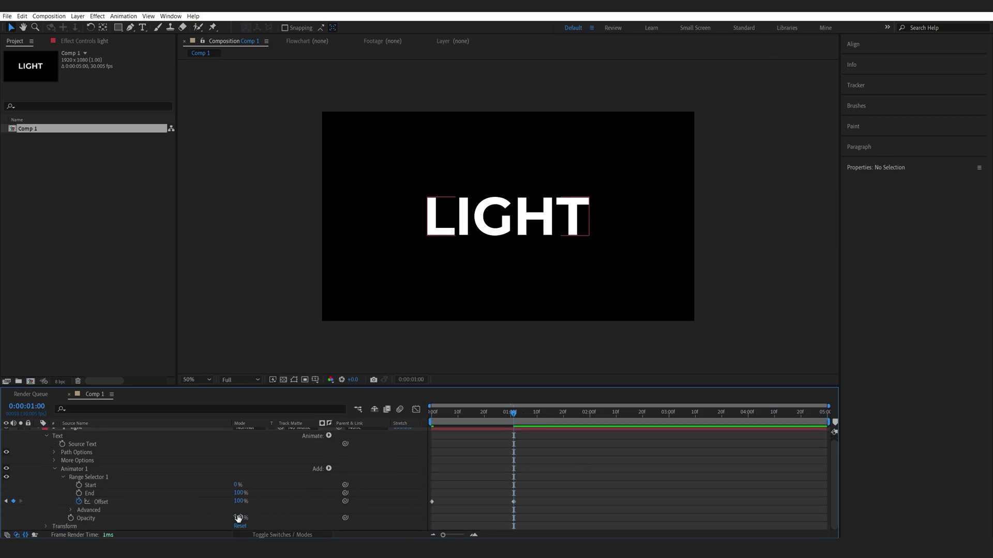
Step: Set the animator's Opacity to 0% and preview the letter-by-letter reveal from the first frame
click(240, 518)
text(0)
key(Return)
drag(510, 414, 431, 413)
key(space)
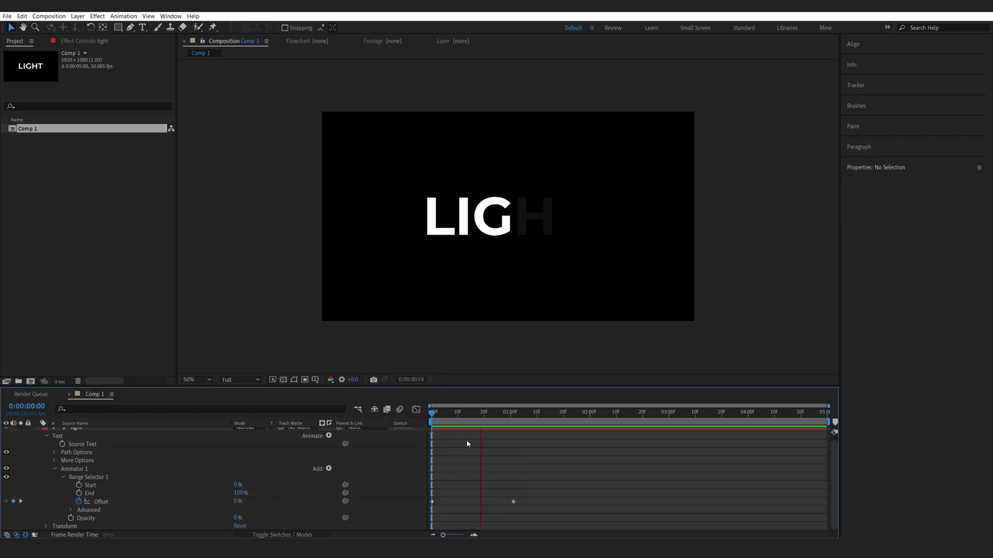
key(space)
key(space)
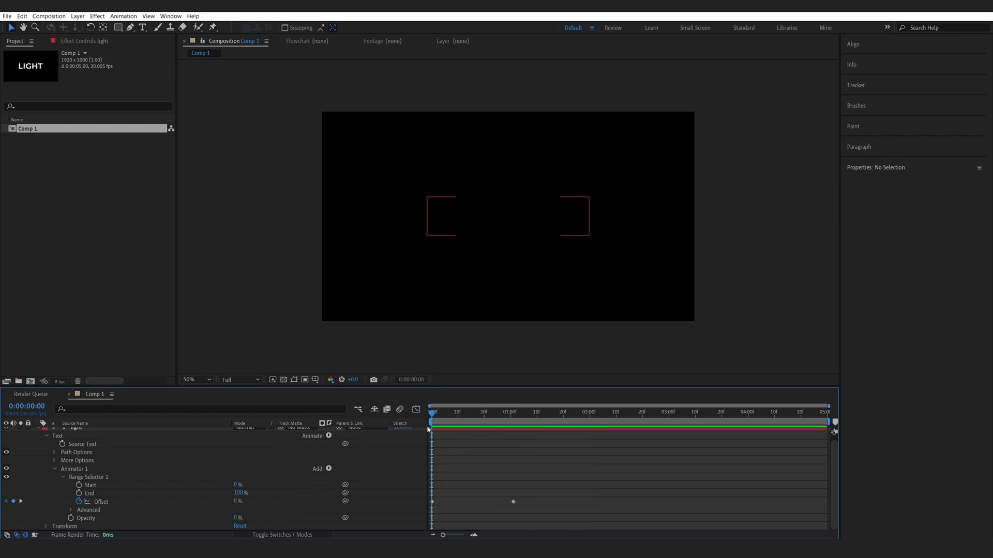
Step: Duplicate the light text layer as Glow and hide the original light layer
click(90, 432)
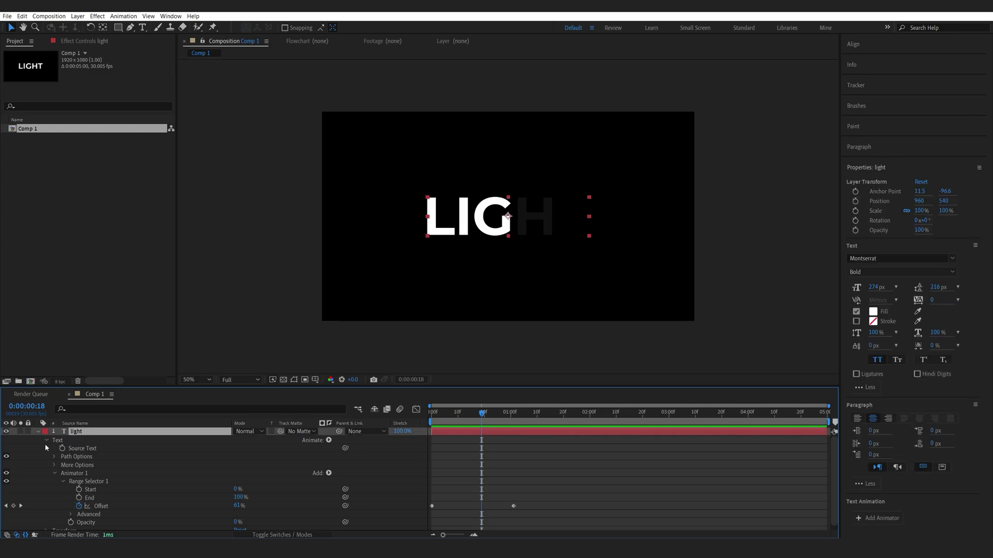
key(ctrl+d)
key(Return)
double_click(79, 431)
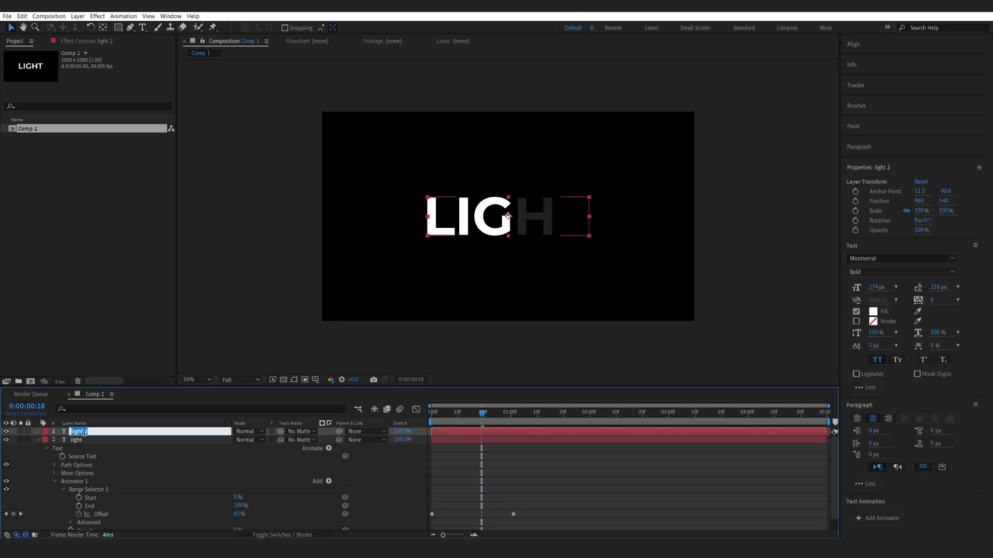
text(Glow)
key(Return)
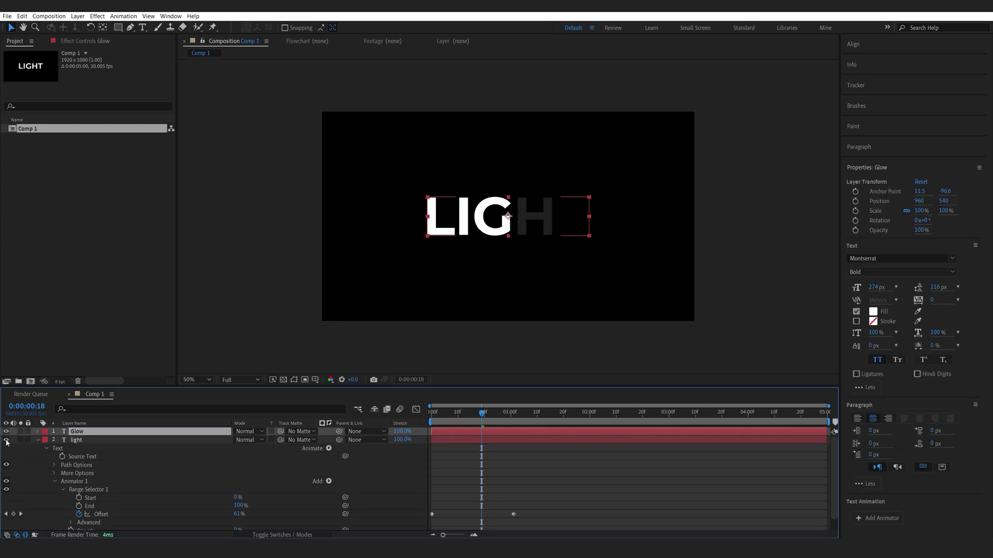
click(6, 440)
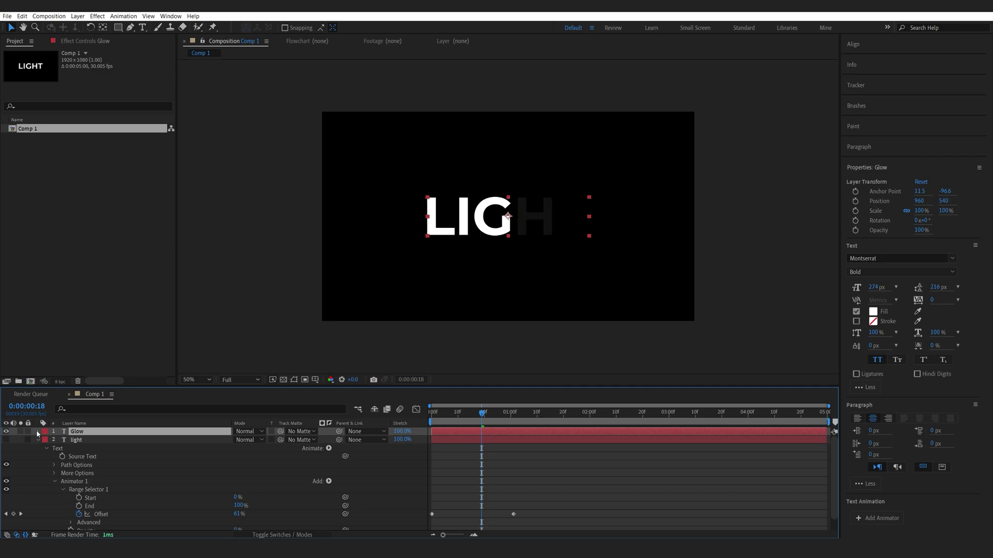
Step: Set a 0% keyframe at the first frame for End in Range Selector 1 of the Glow layer
click(37, 431)
click(46, 441)
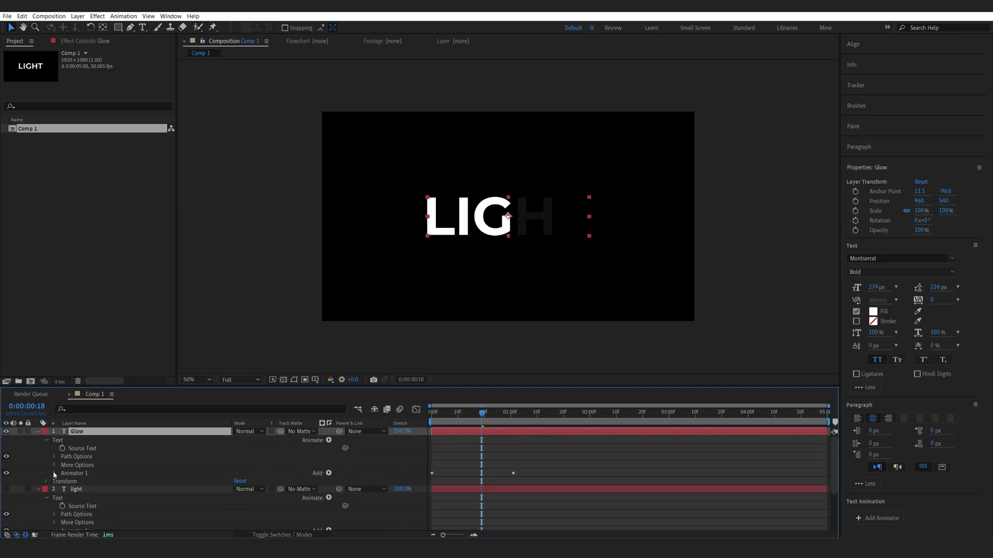
click(54, 475)
key(Home)
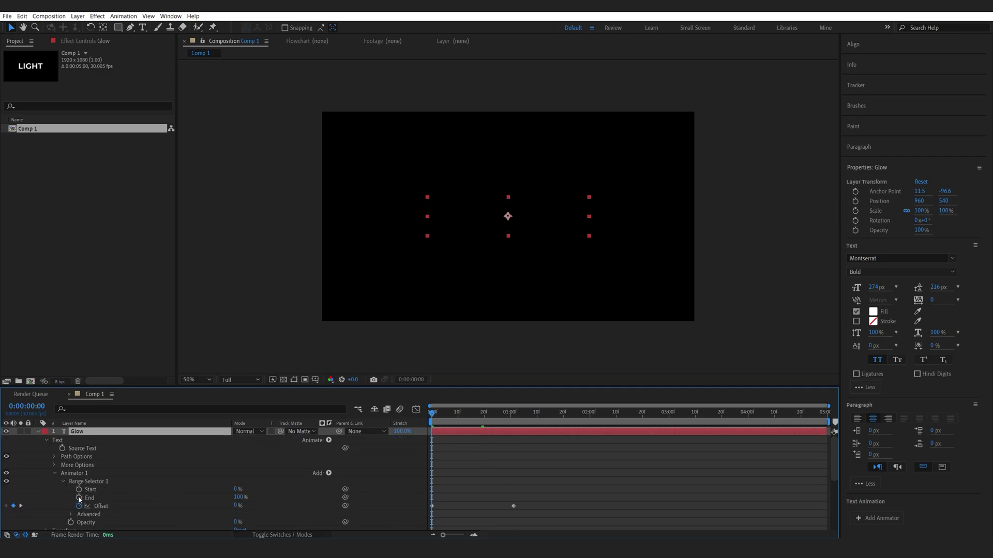
click(79, 497)
click(239, 497)
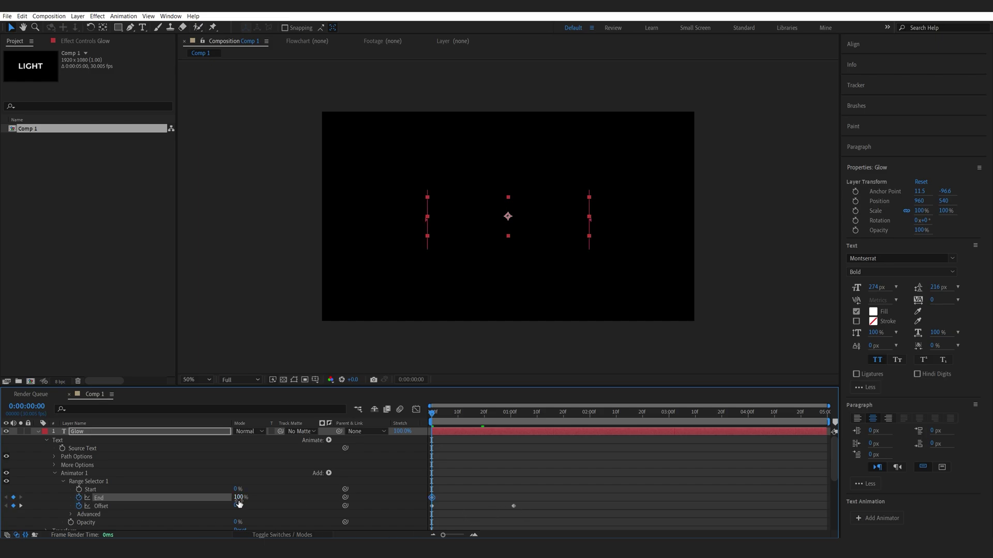
text(0)
click(274, 493)
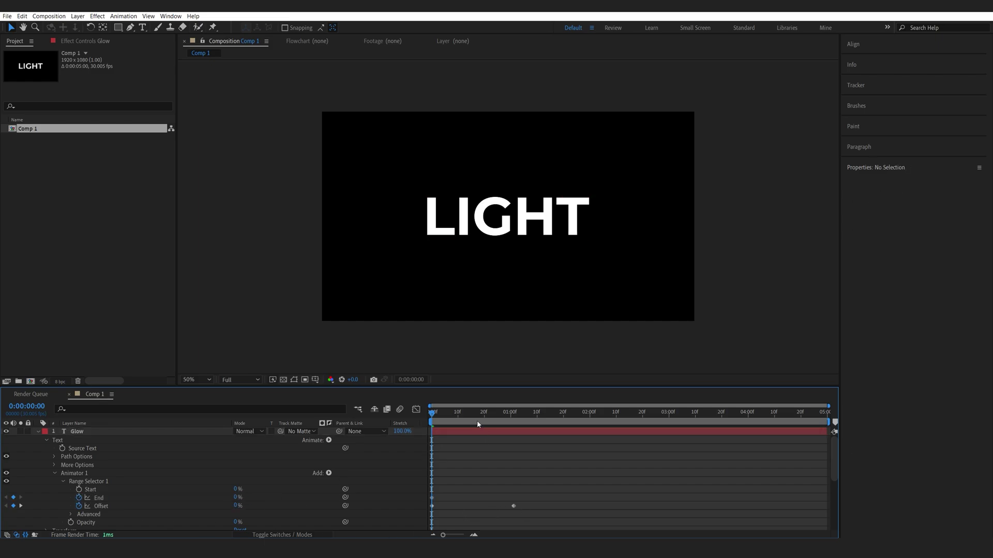
Step: Set the Glow layer's range selector End to 100% at 0:00:01:00
drag(478, 418, 514, 421)
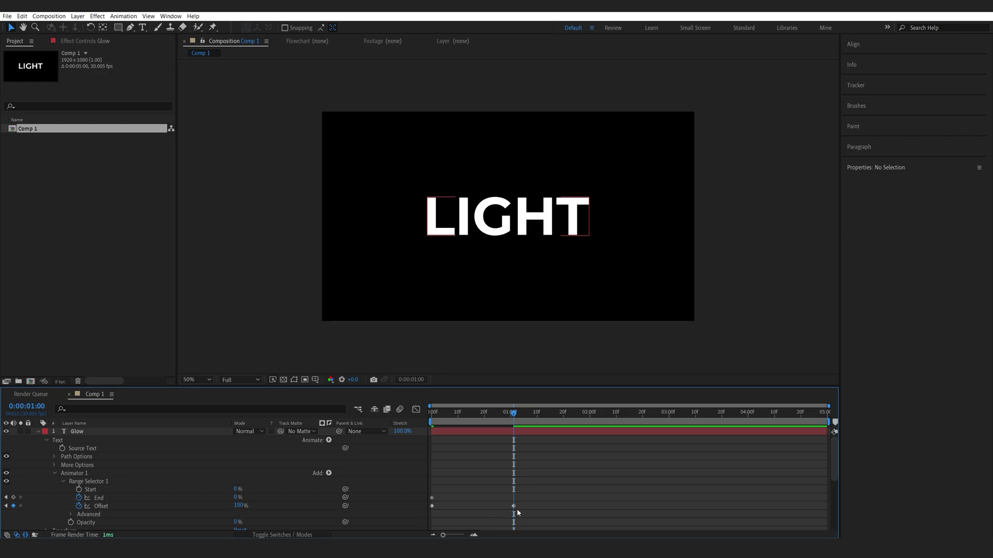
click(236, 497)
text(100)
click(277, 495)
Step: Change the Glow range selector's advanced Mode to Subtract and preview the animation from the first frame
scroll(79, 473, down, 3)
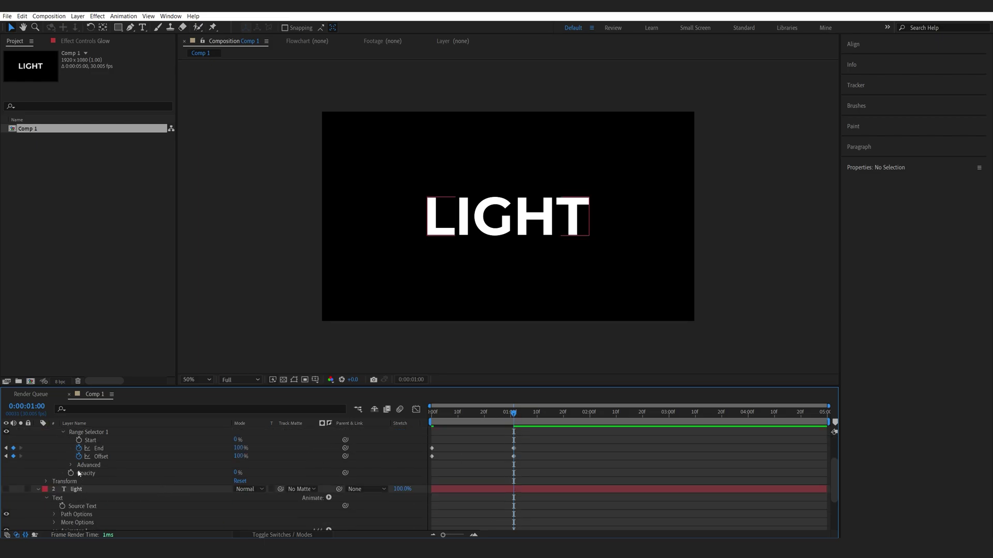
click(72, 465)
click(261, 477)
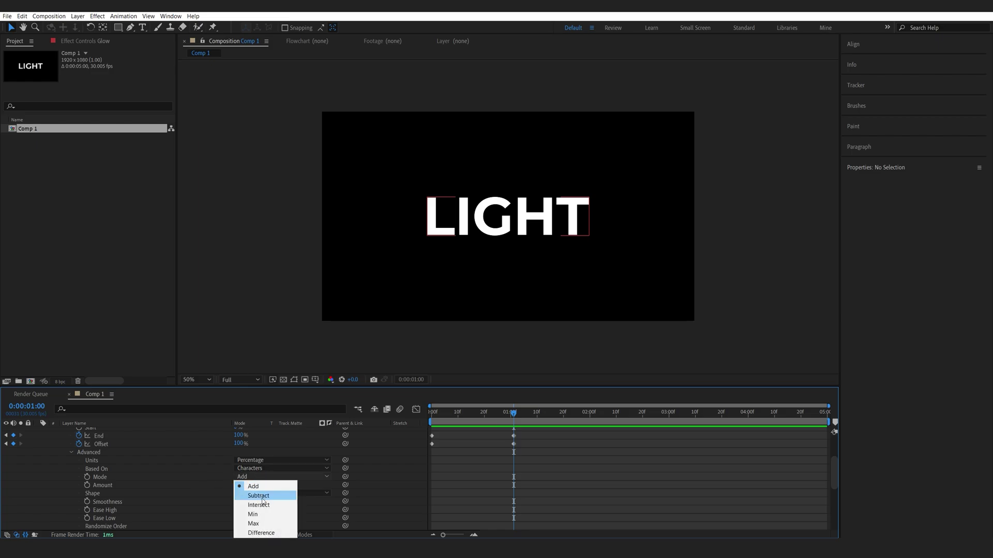
click(258, 495)
key(Home)
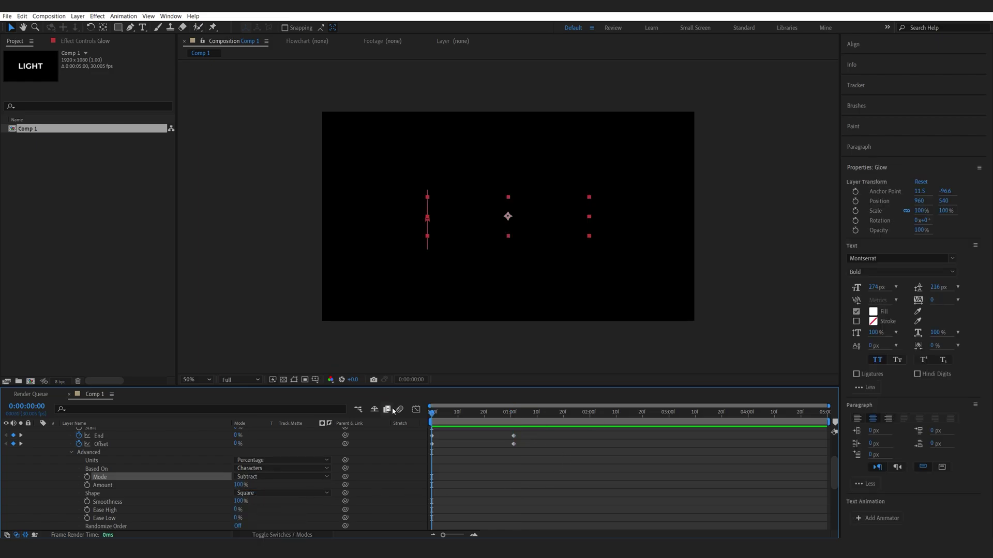
key(space)
drag(435, 414, 468, 413)
key(F2)
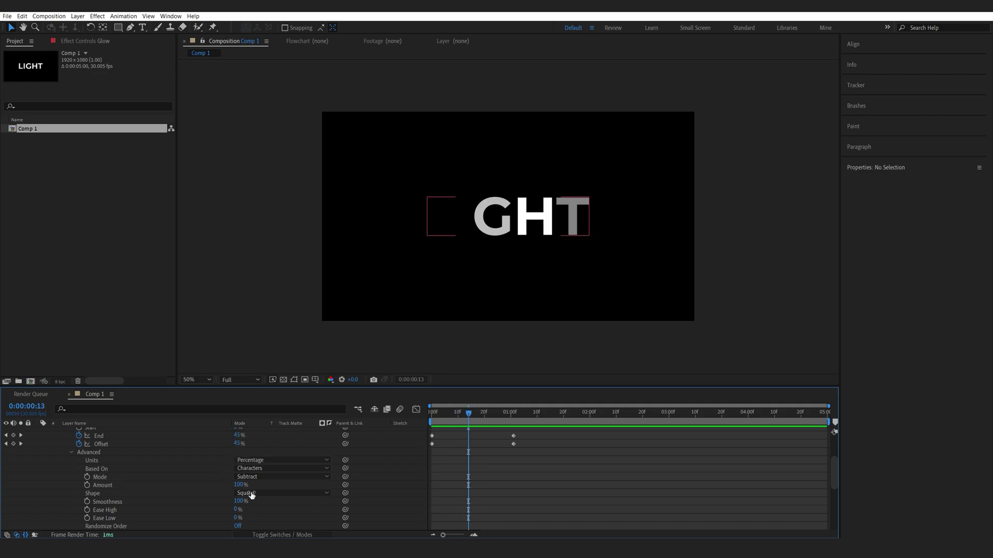
Step: Lower the Smoothness of the Glow range selector and scrub through the animation to check the letter transitions
drag(240, 501, 237, 501)
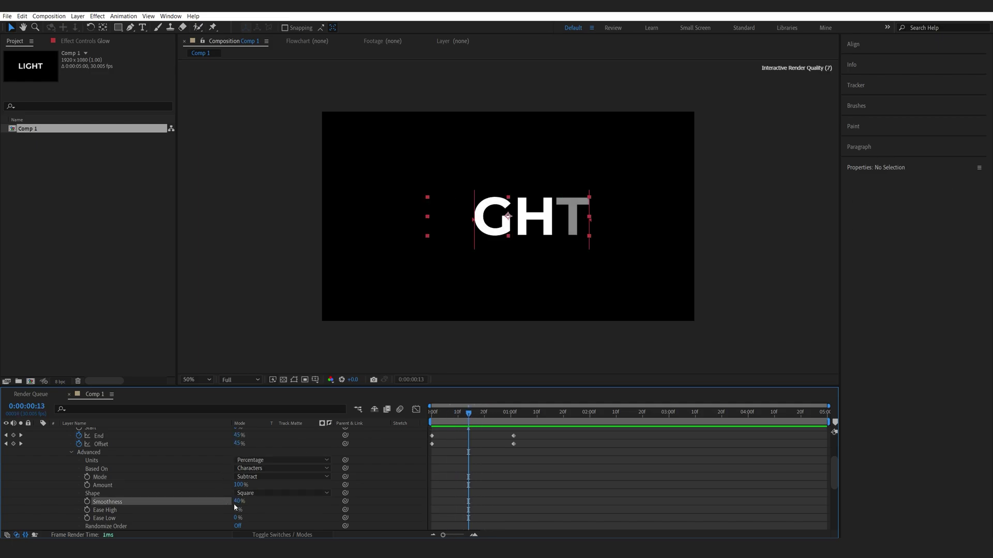
click(270, 510)
drag(470, 412, 189, 434)
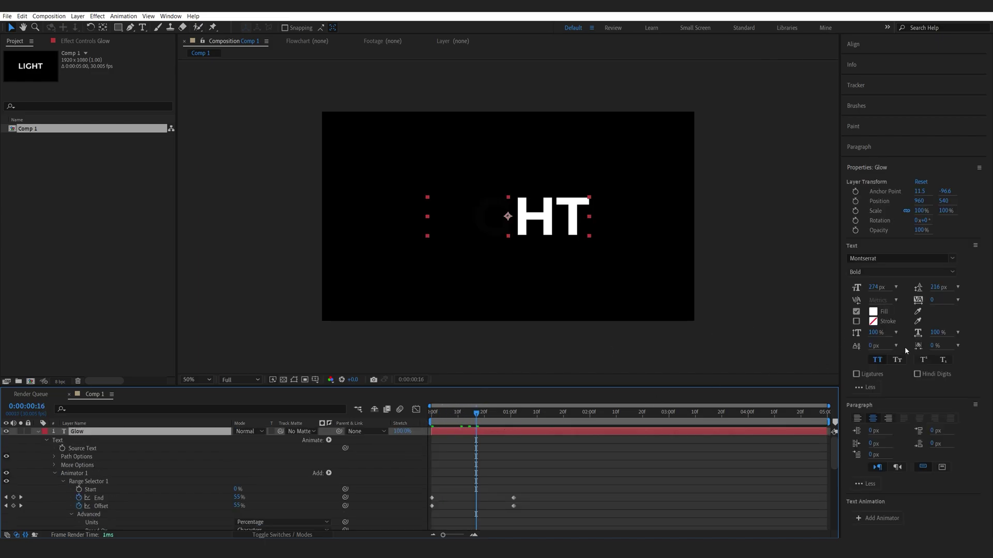
Step: Turn the Glow text into an outline by enabling its stroke, disabling its fill and setting the stroke width to 5 px
click(856, 321)
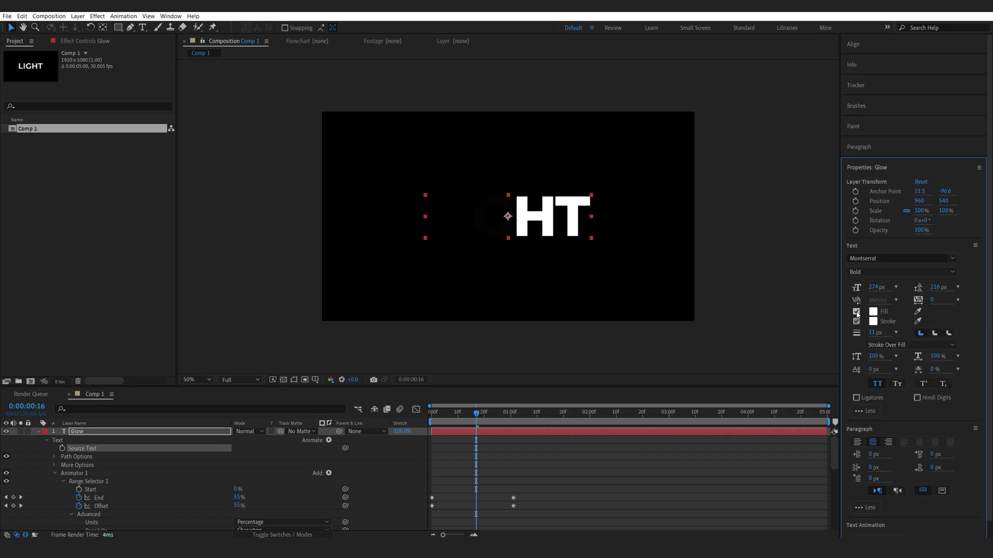
click(856, 312)
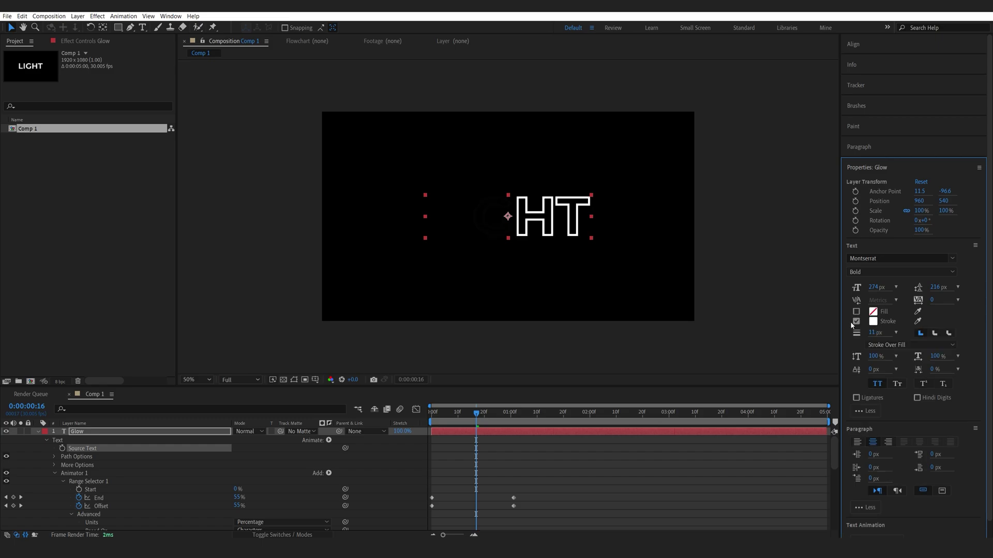
click(875, 333)
text(5)
key(Return)
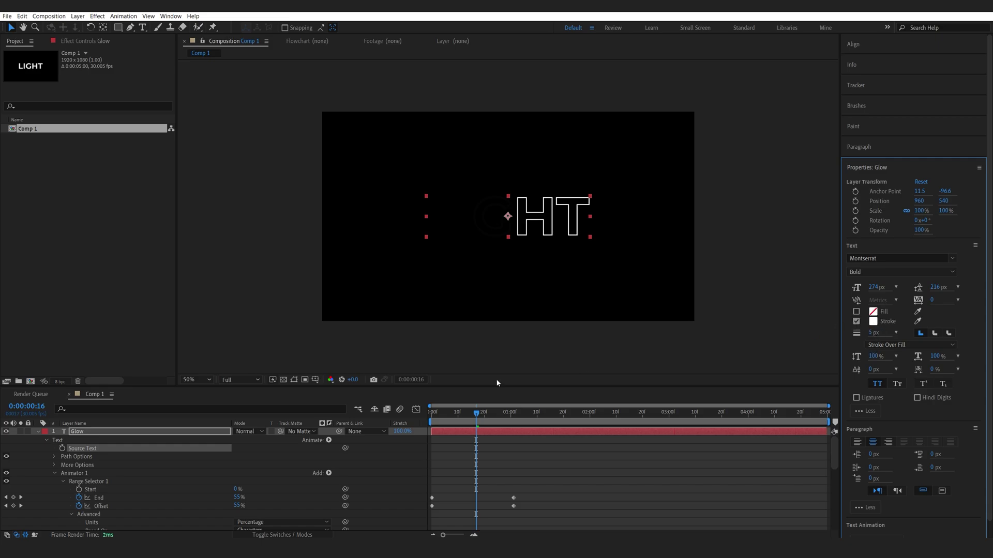
Step: Collapse the properties of both text layers and create a new solid named Grad
click(38, 431)
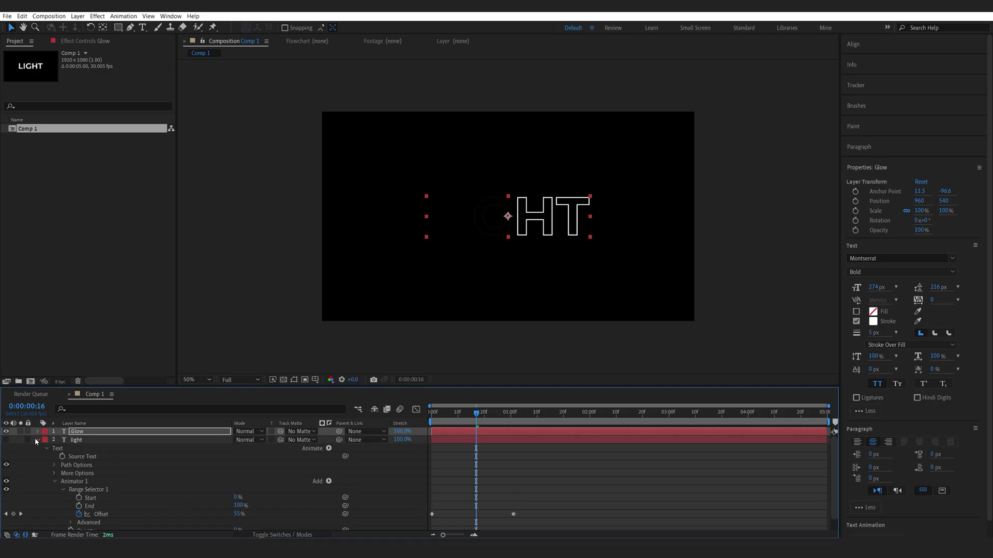
click(36, 439)
right_click(154, 460)
mouse_move(186, 359)
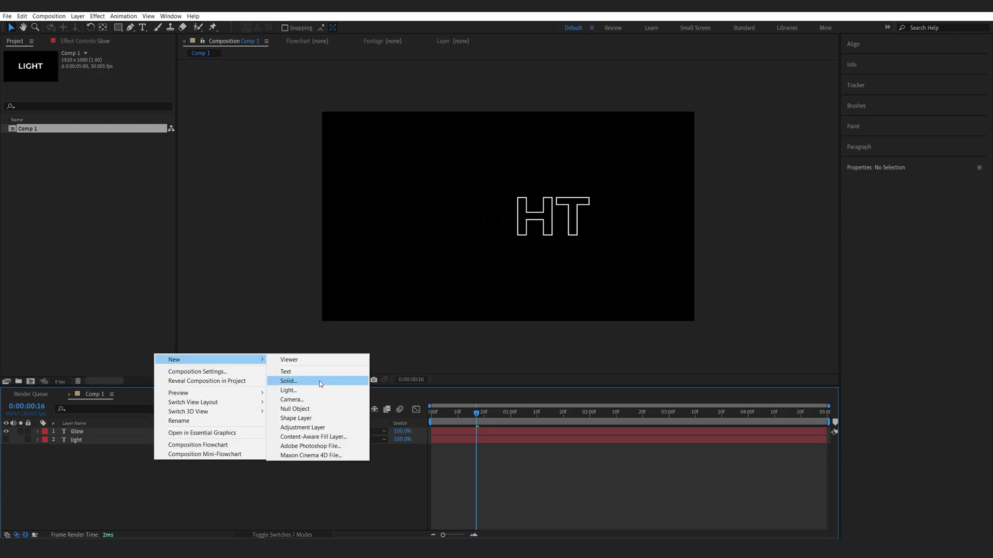
click(319, 383)
text(G)
key(Return)
Step: Apply the 4-Color Gradient effect to the Grad solid
key(ctrl+space)
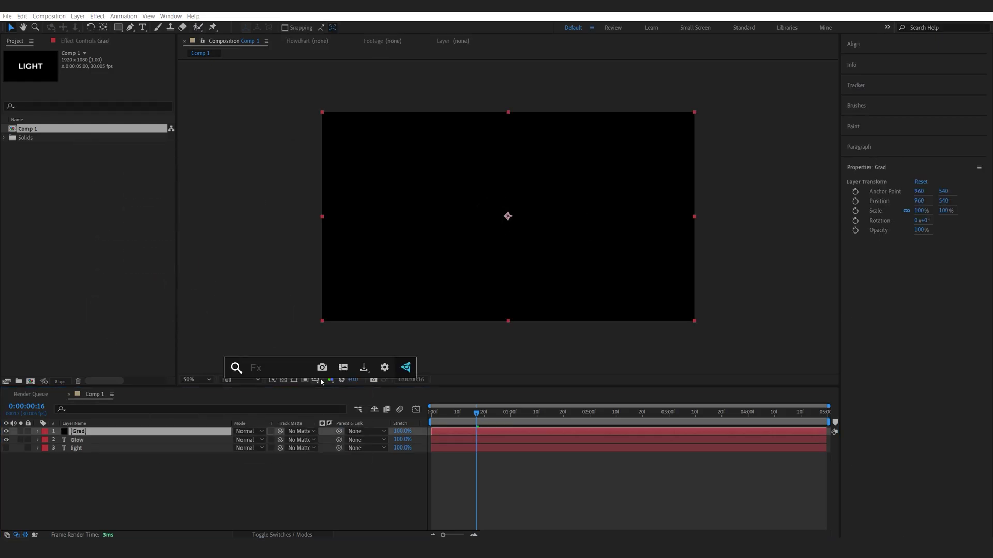
text(4)
key(Return)
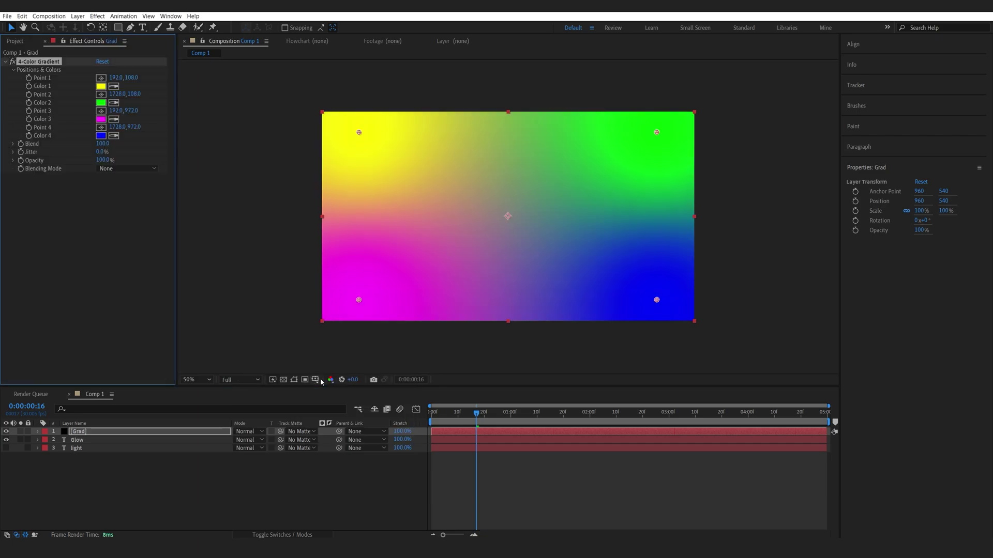
Step: Change the gradient's Color 2 to light orange and Color 3 to orange FF8800
click(101, 103)
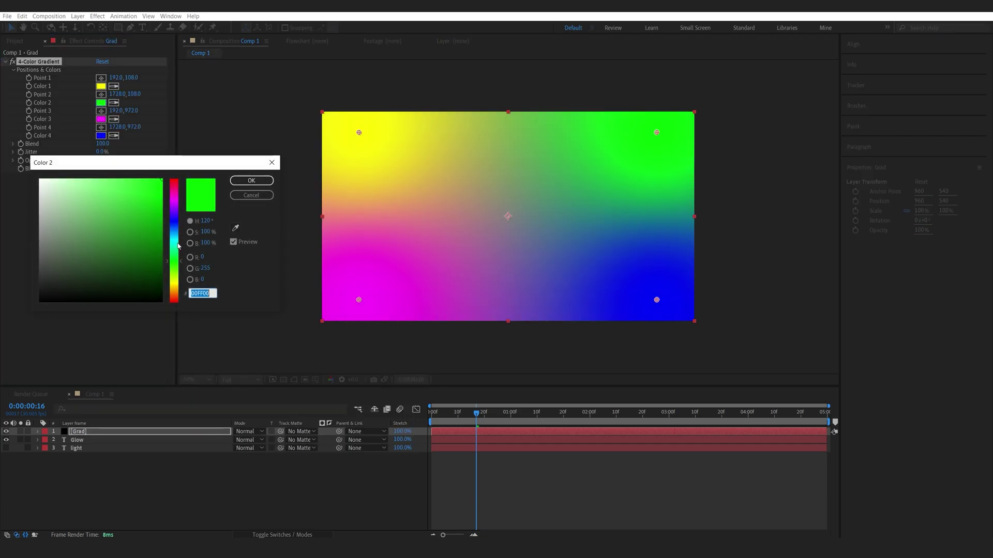
drag(175, 261, 174, 290)
click(252, 181)
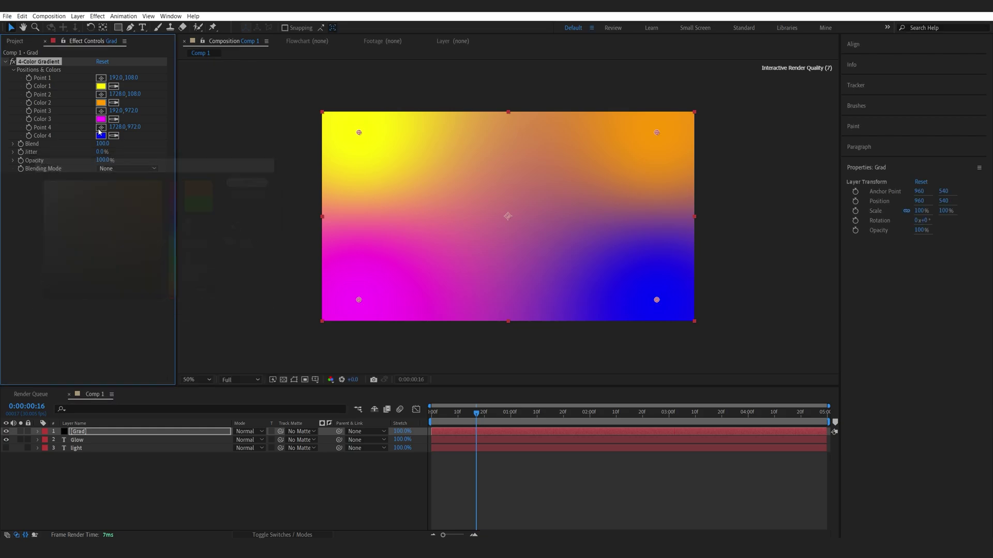
click(100, 119)
click(178, 296)
drag(177, 295, 178, 291)
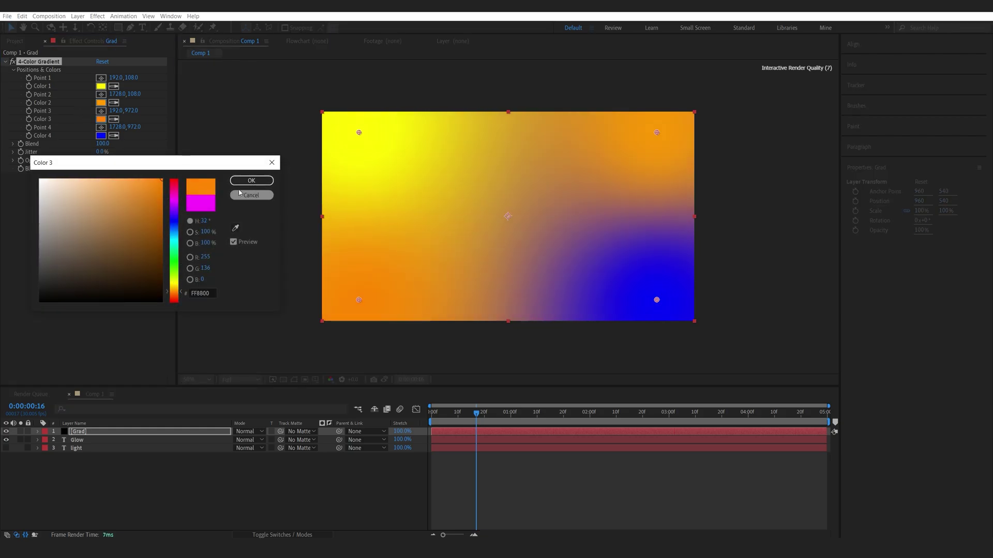
click(251, 180)
Step: Set the gradient's Color 4 to red-orange, and move Point 4 to about 1548, 1178 and Point 1 to about 586, -62
click(102, 136)
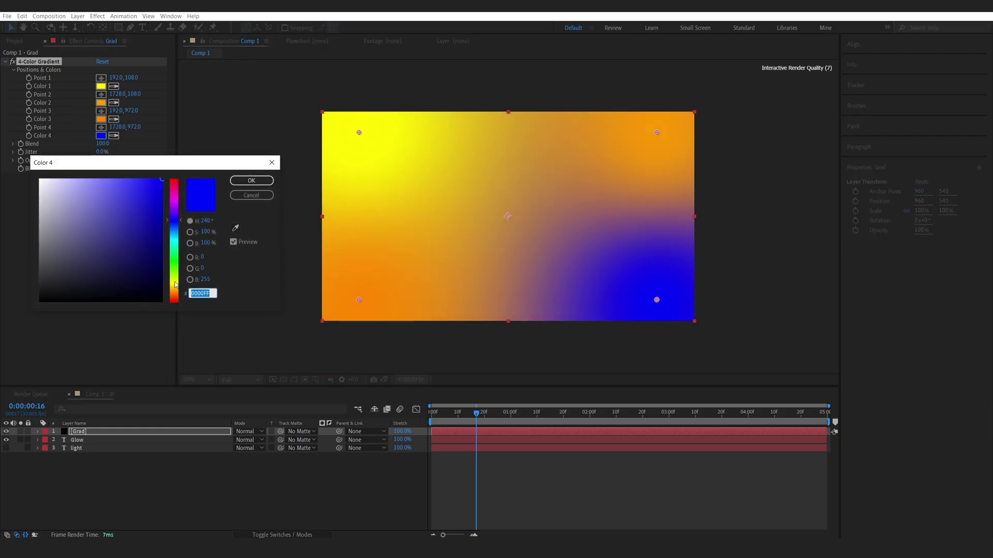
click(177, 298)
click(251, 180)
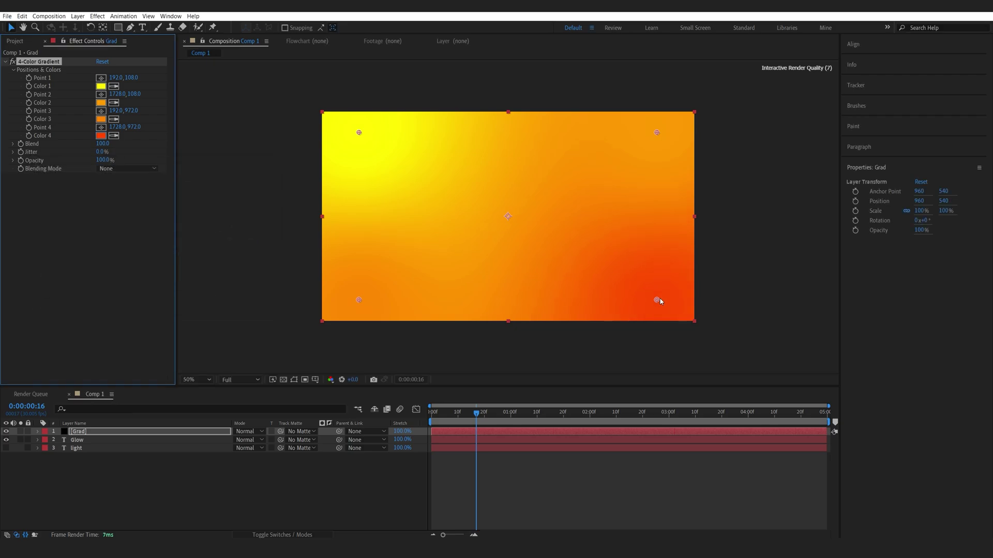
drag(657, 300, 622, 340)
drag(359, 133, 436, 100)
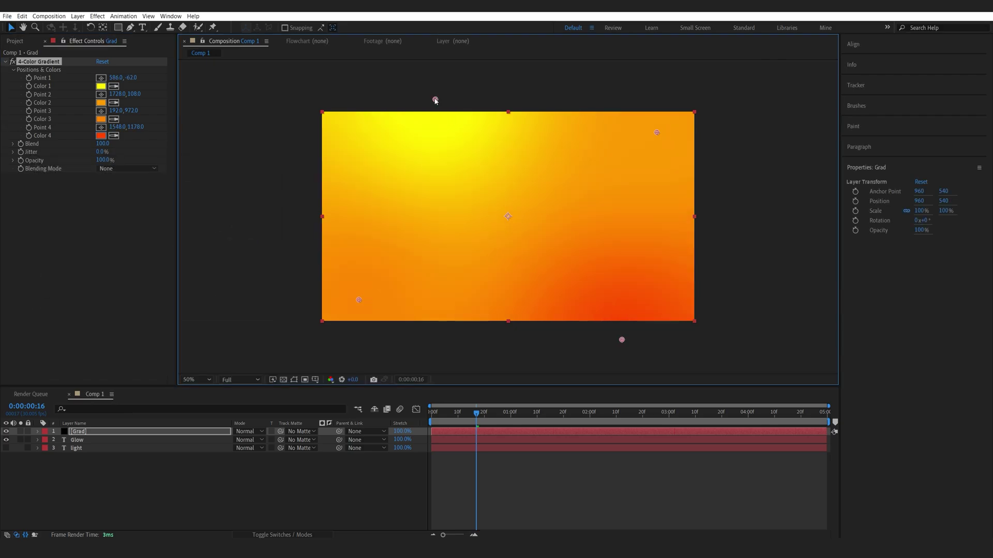
Step: Add the expression wiggle(0.5,1000) to Point 1 of the 4-Color Gradient
alt+click(29, 78)
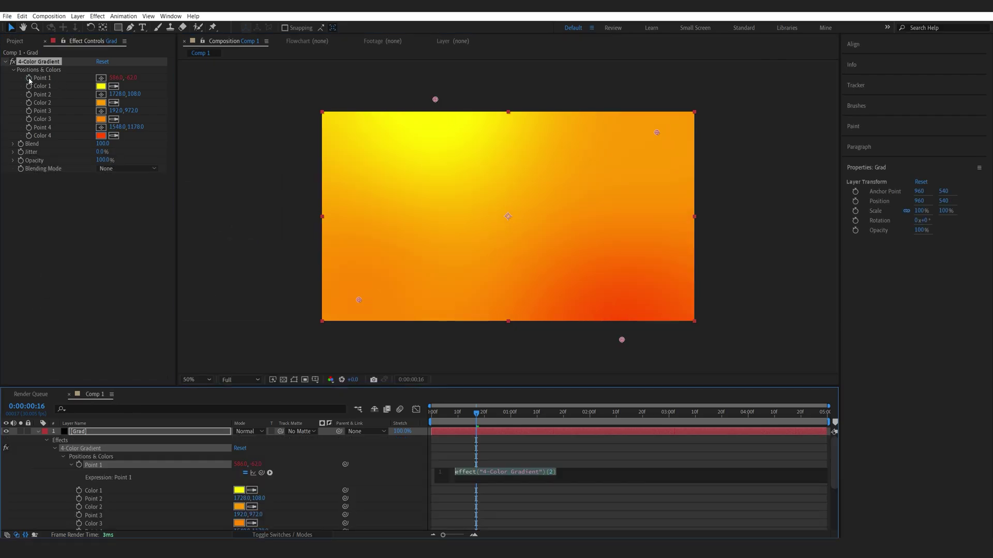
text(wigg)
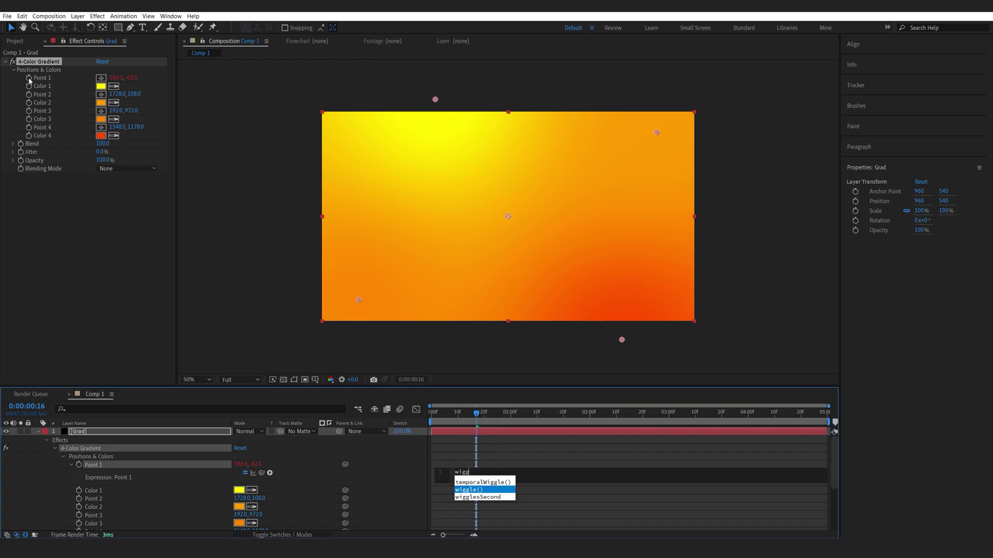
text(le)
key(Return)
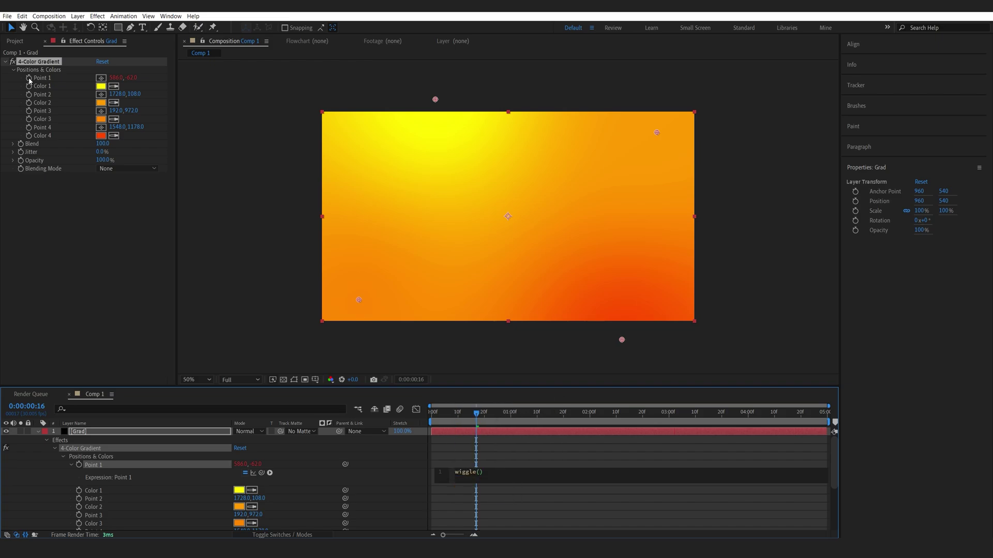
text(0.5,100)
text(0)
key(KP_Enter)
click(103, 231)
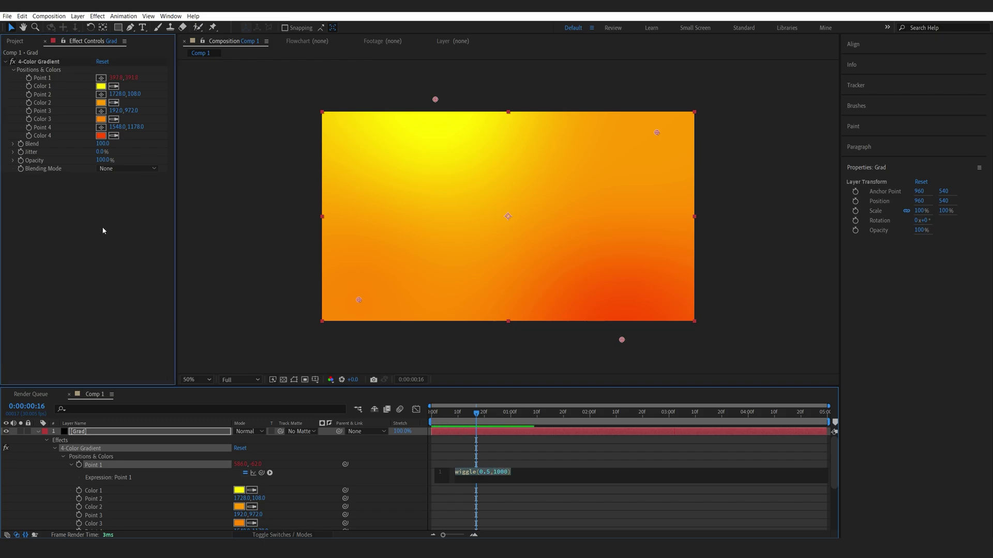
Step: Add the same wiggle(0.5,1000) expression to gradient Points 2, 3 and 4 and check the color movement
alt+click(29, 95)
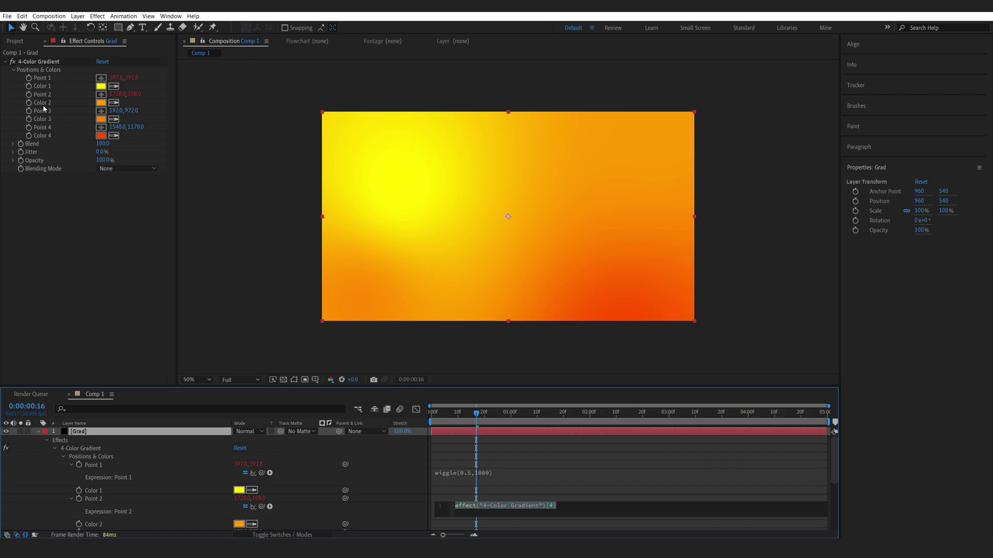
text(wiggle(0.5,1000))
alt+click(29, 111)
text(wiggle(0.5,1000))
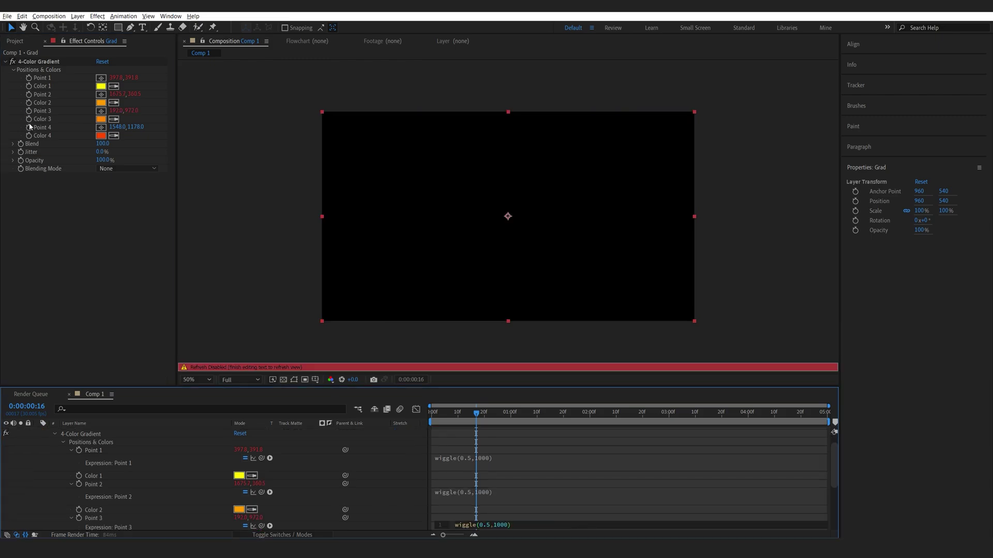
alt+click(29, 127)
text(wiggle(0.5,1000))
click(579, 426)
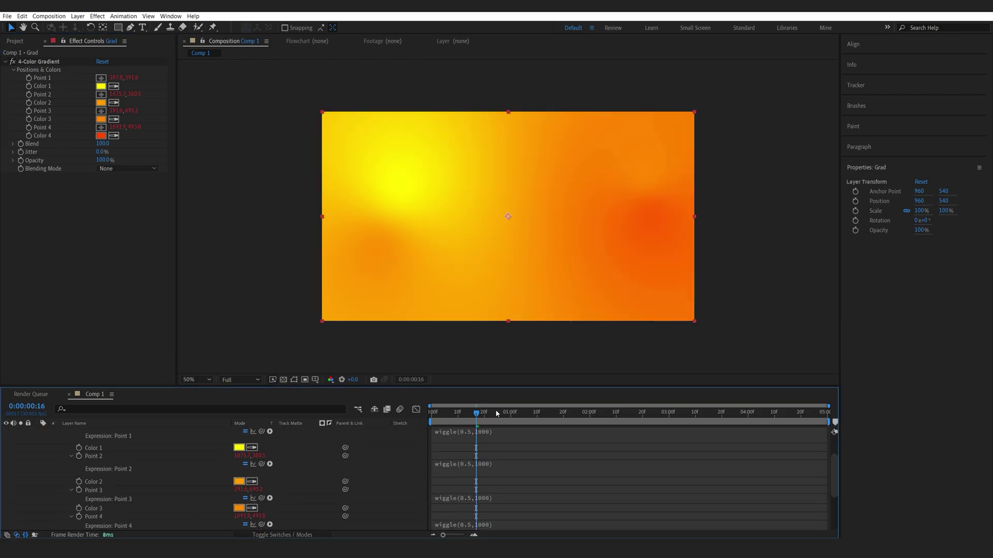
drag(476, 412, 453, 414)
scroll(141, 448, up, 3)
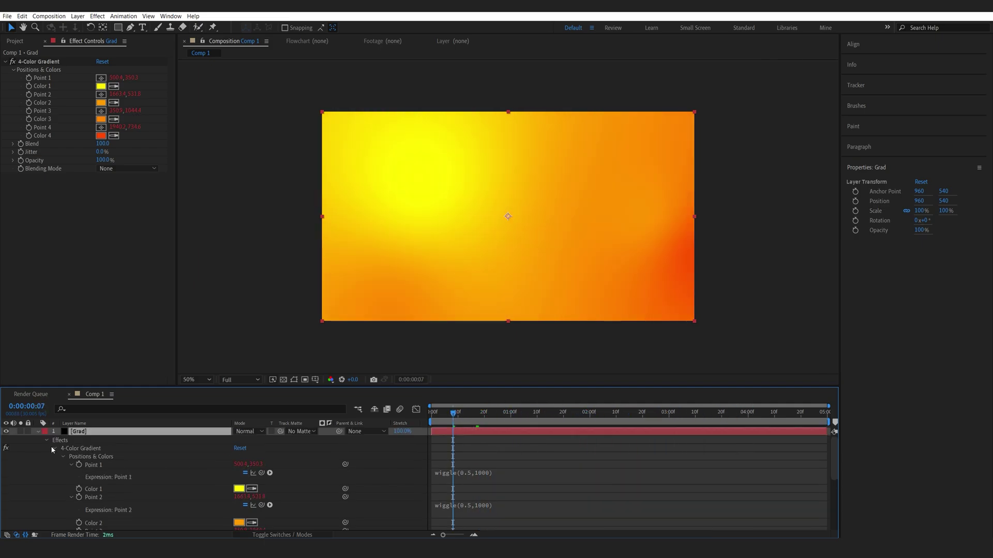
Step: Collapse the Grad layer's properties, set the Glow layer as its track matte and check the colored outline
click(37, 432)
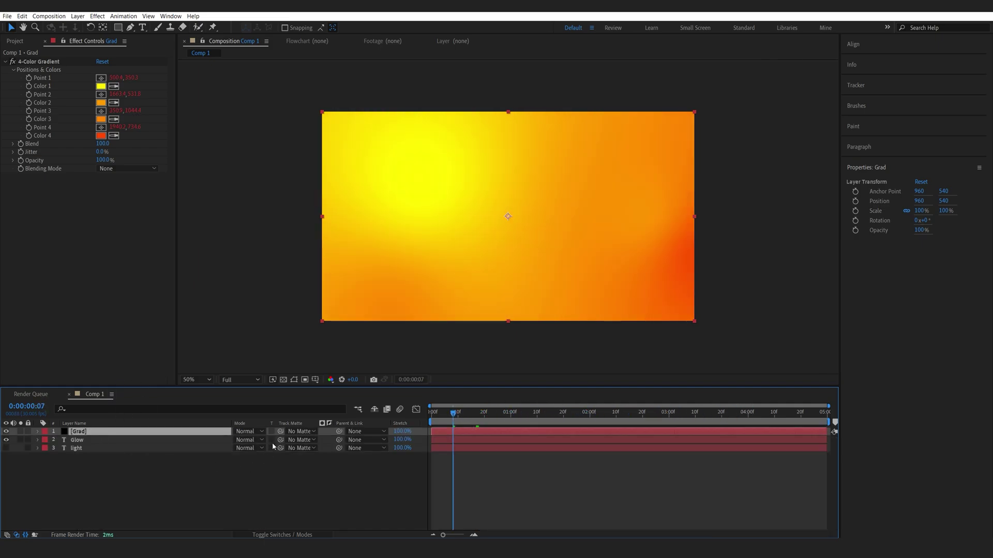
drag(280, 433, 77, 441)
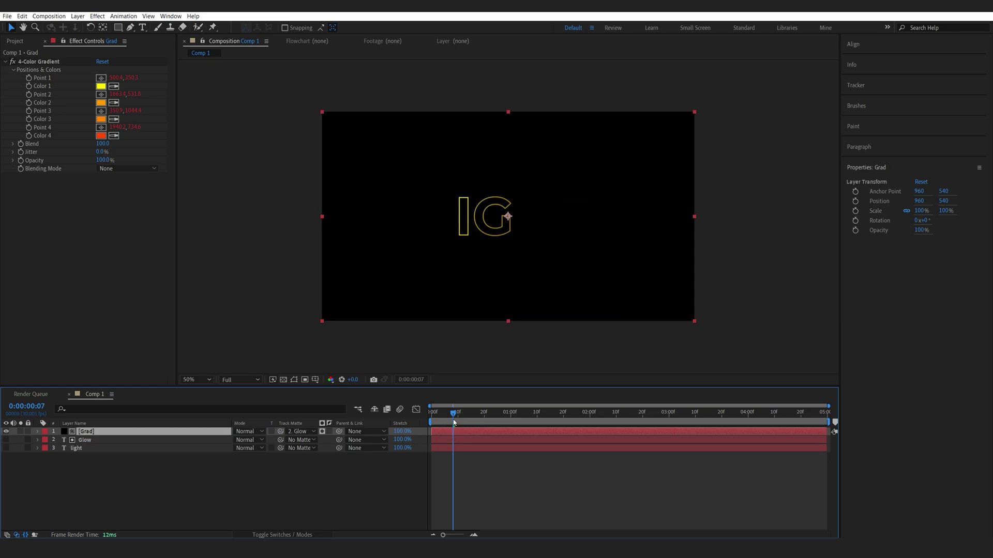
mouse_move(453, 414)
mouse_down()
mouse_move(515, 420)
mouse_move(432, 422)
mouse_move(492, 421)
mouse_move(471, 420)
mouse_up()
key(slash)
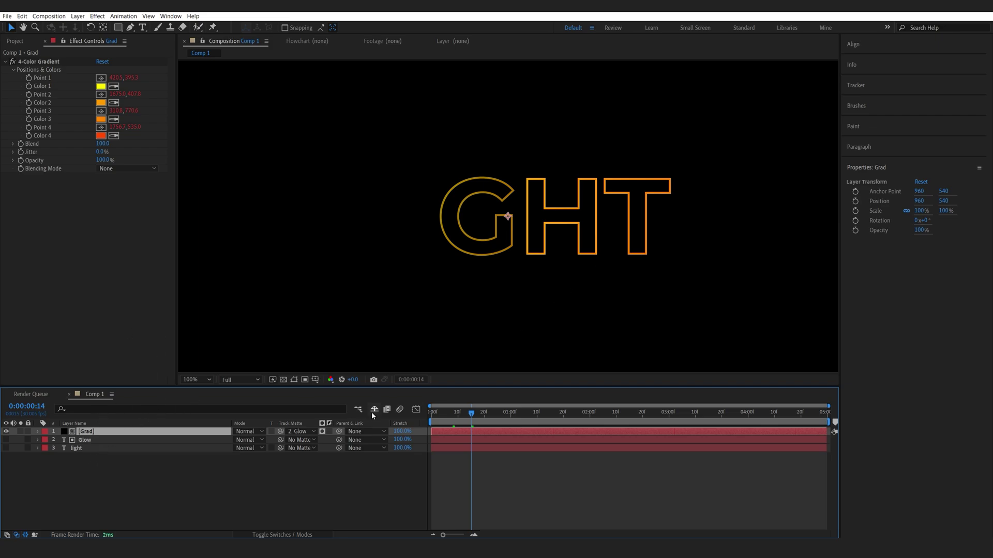
drag(486, 421, 457, 422)
scroll(498, 340, down, 2)
Step: Apply the Glow effect to the Glow text layer with a radius of 50 and an intensity of 1.7
click(85, 441)
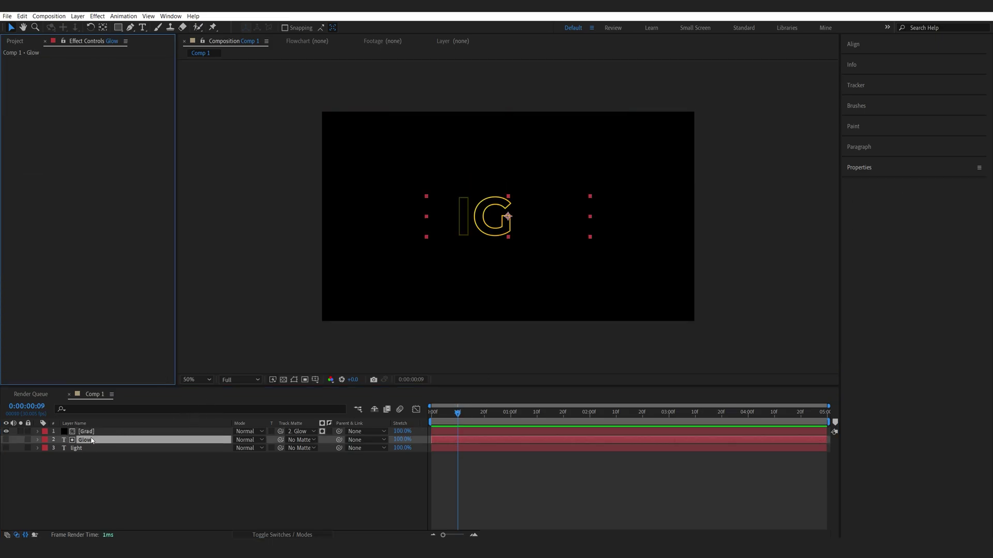
key(ctrl+space)
text(glow)
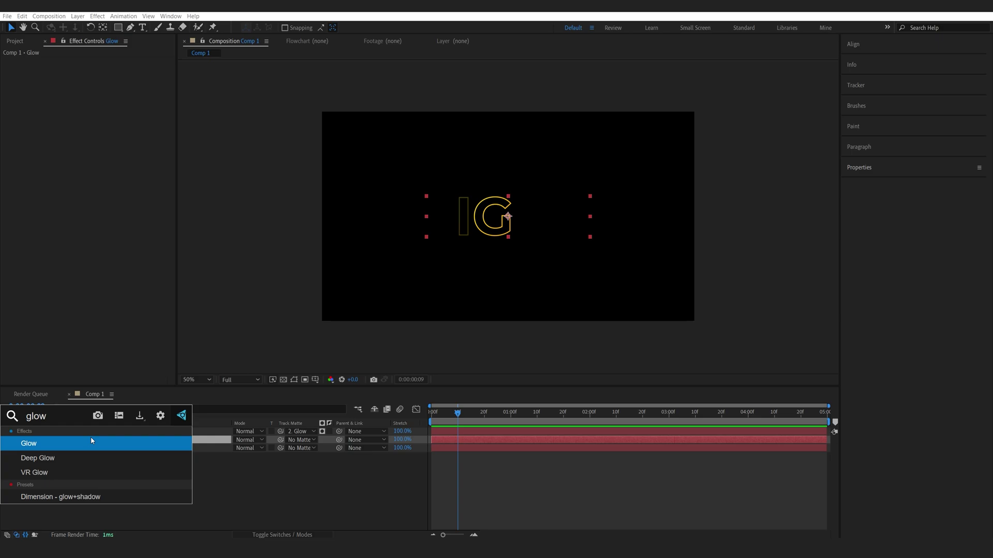
click(58, 443)
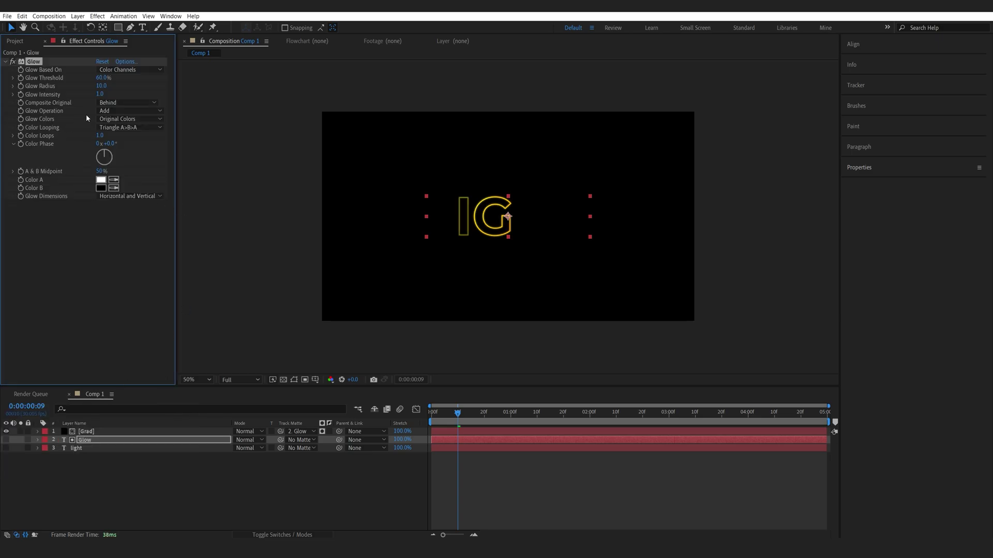
click(102, 86)
text(50)
click(116, 211)
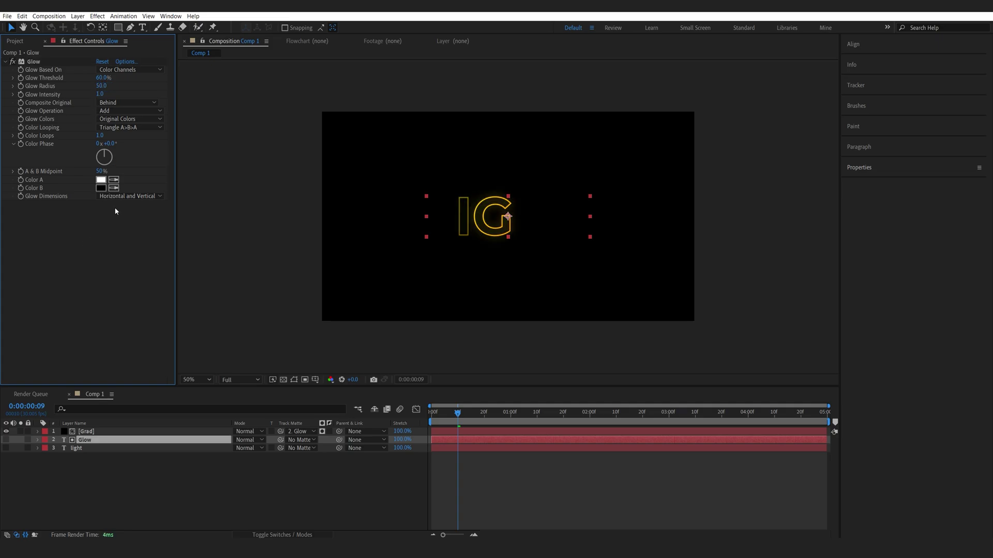
drag(100, 94, 118, 92)
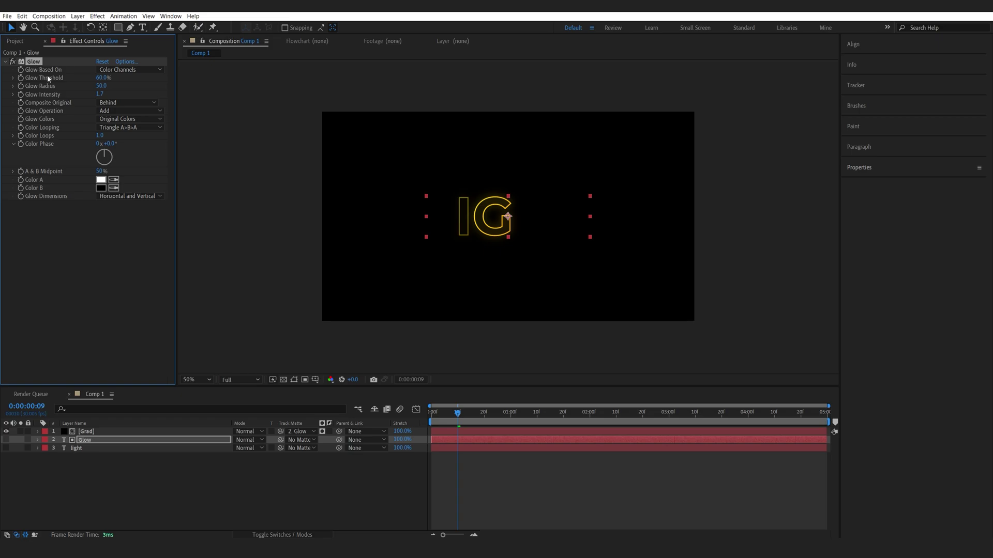
Step: Duplicate the Glow effect, set the copy's Glow Radius to 400 and preview the glowing outline
key(ctrl+d)
click(101, 229)
text(4)
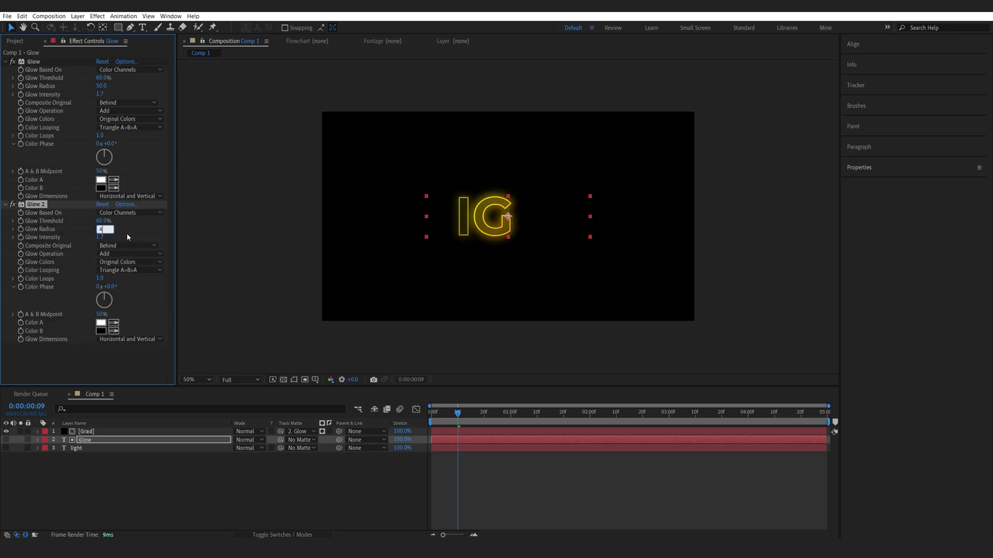
text(00)
key(Return)
key(space)
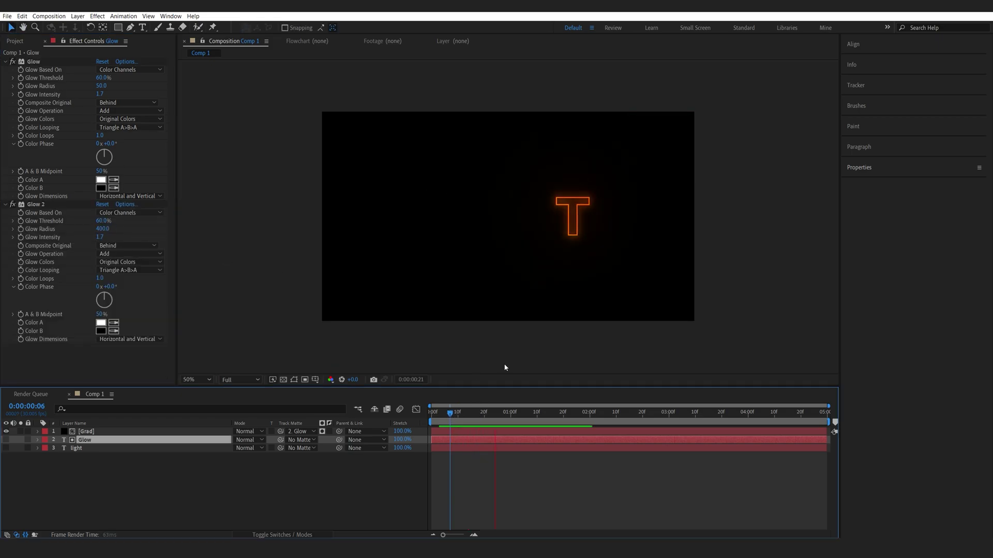
drag(470, 413, 465, 412)
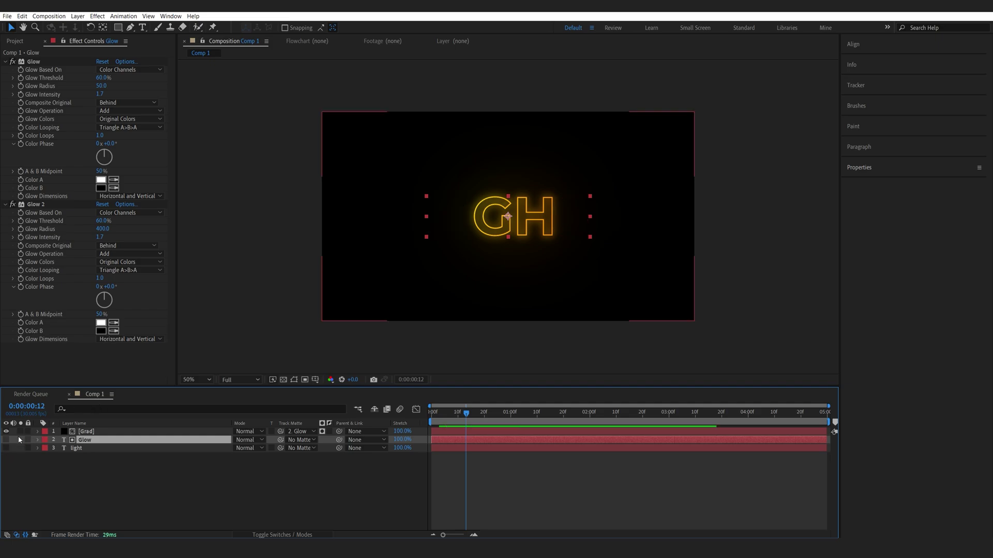
Step: Make the light text layer visible and preview the complete reveal from the first frame
click(7, 447)
drag(467, 413, 431, 413)
key(space)
key(space)
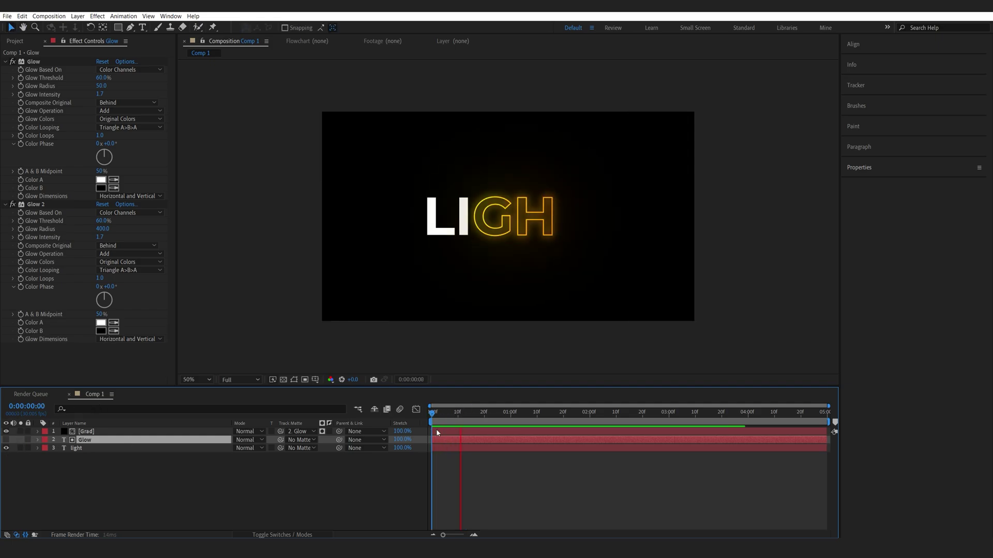
click(465, 420)
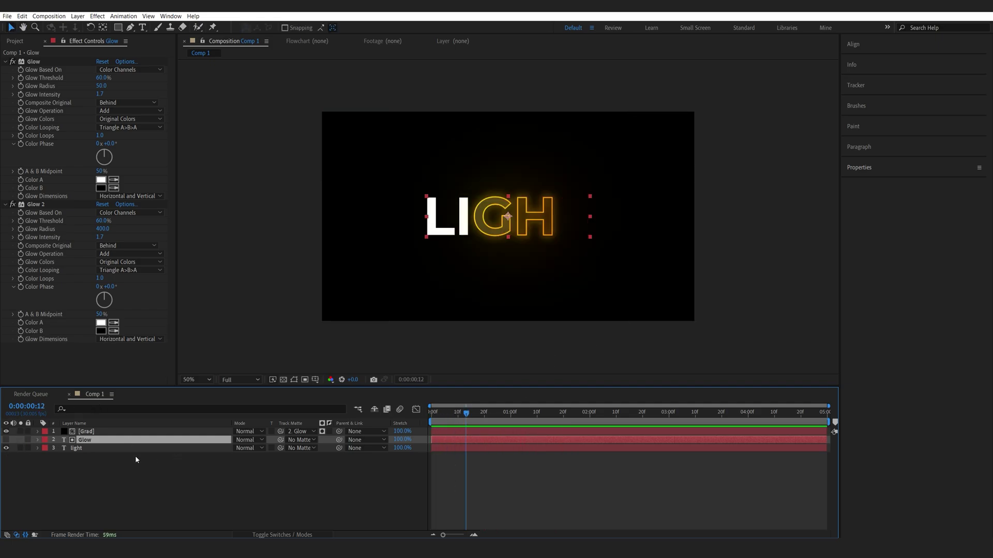
Step: Try the Glow text with its fill enabled and its stroke disabled, previewing the reveal before restoring the outline look
click(862, 167)
click(856, 311)
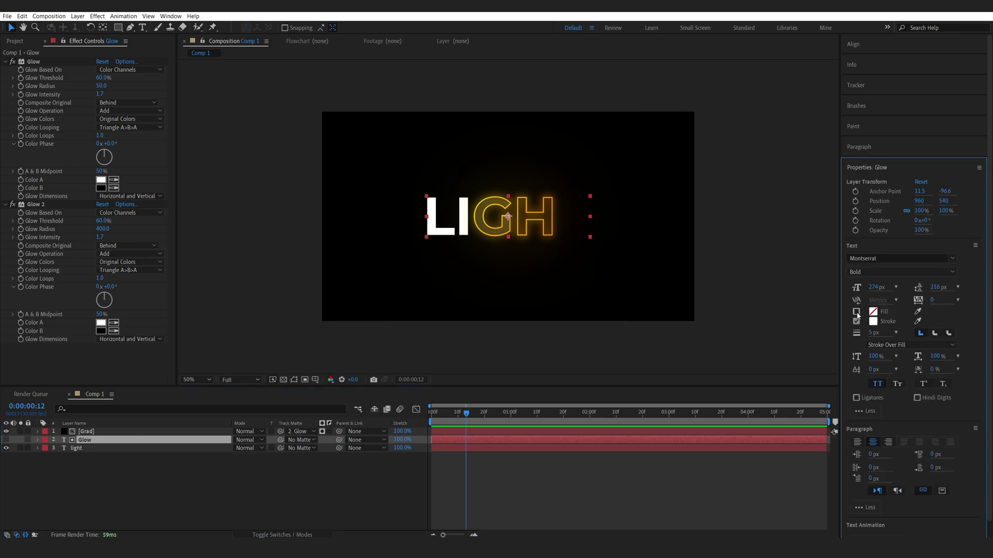
click(856, 321)
drag(466, 414, 409, 425)
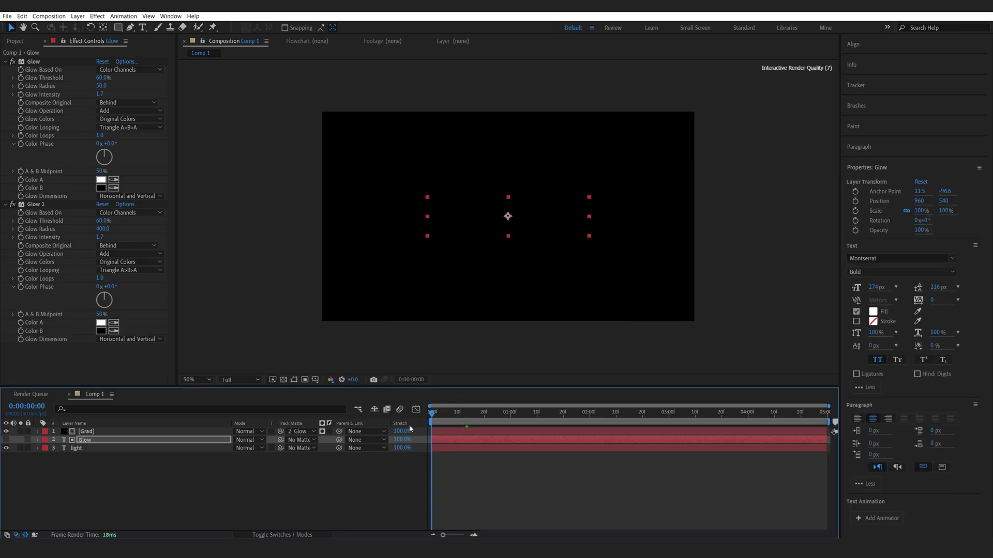
key(space)
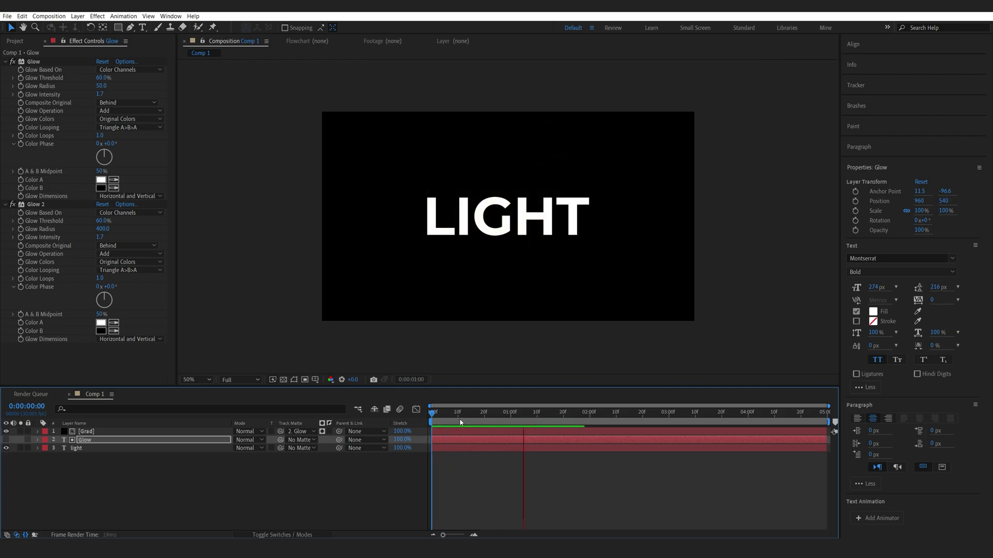
click(458, 420)
key(ctrl+z)
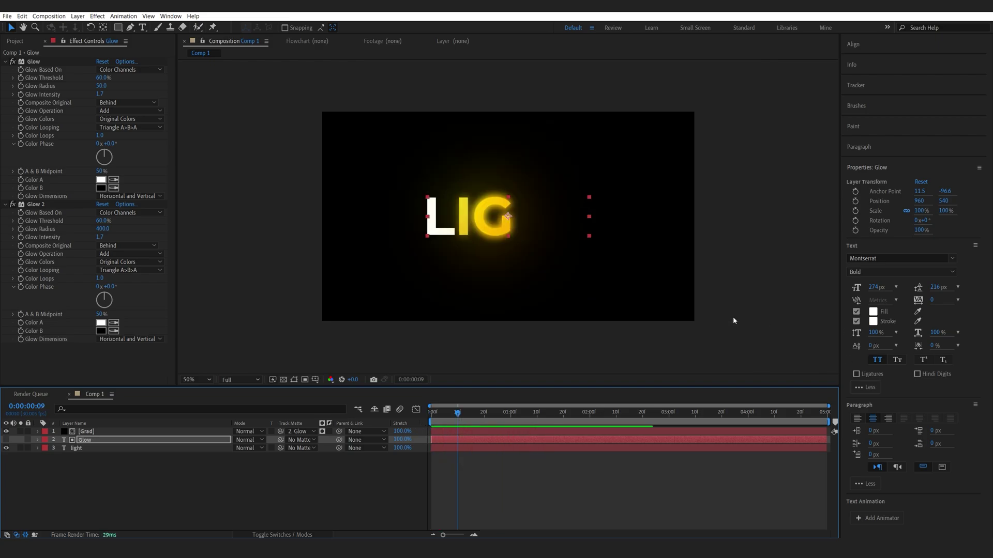
click(857, 312)
Step: Parent the Glow layer to the light layer
click(261, 465)
drag(495, 415, 466, 415)
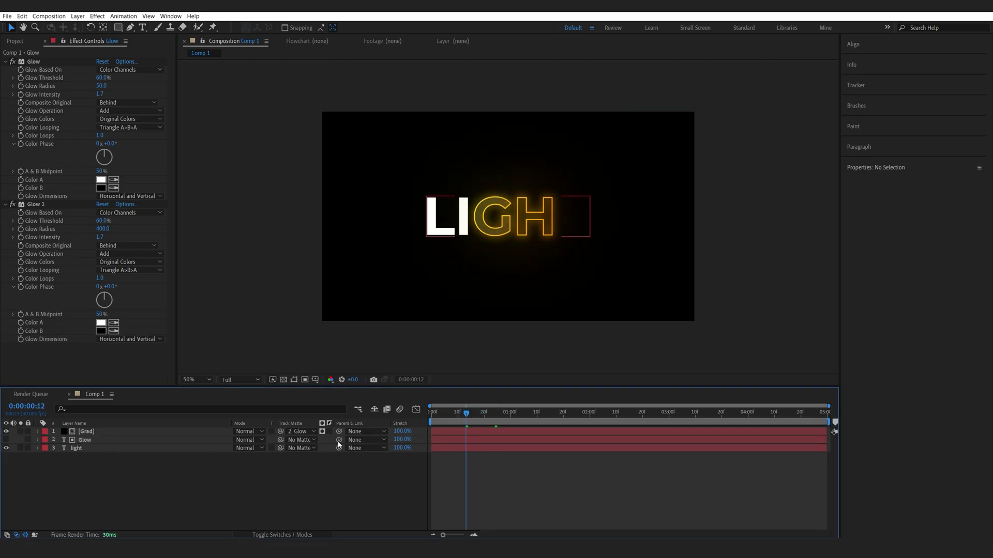
drag(339, 442, 84, 448)
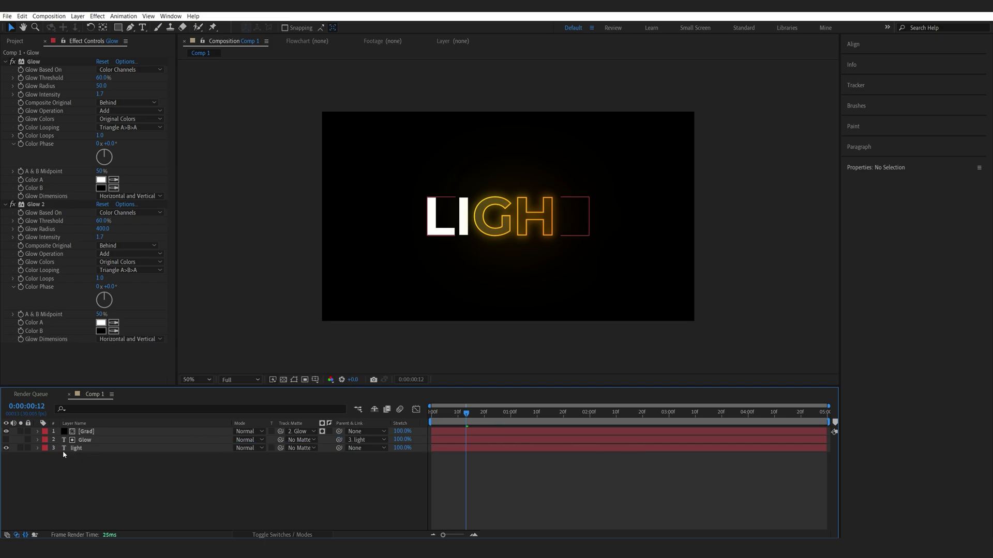
Step: Link the Glow layer's Source Text to the light layer's Source Text with an expression
click(37, 440)
click(54, 481)
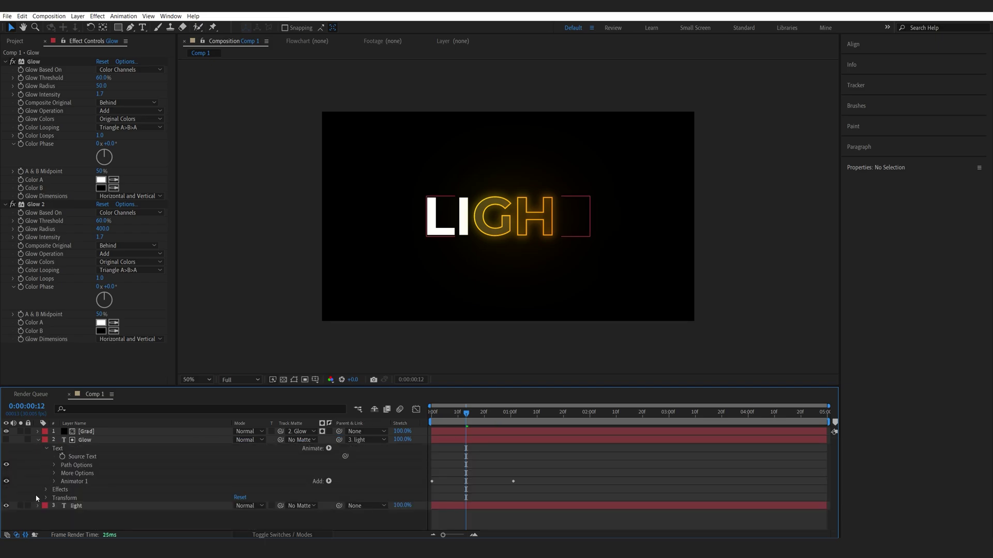
alt+click(62, 457)
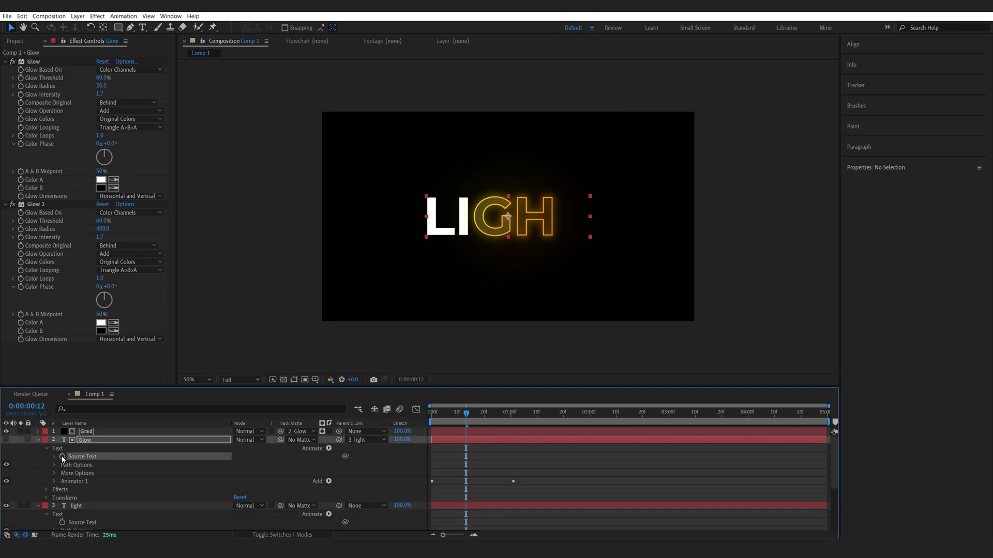
scroll(265, 472, down, 2)
scroll(261, 443, up, 2)
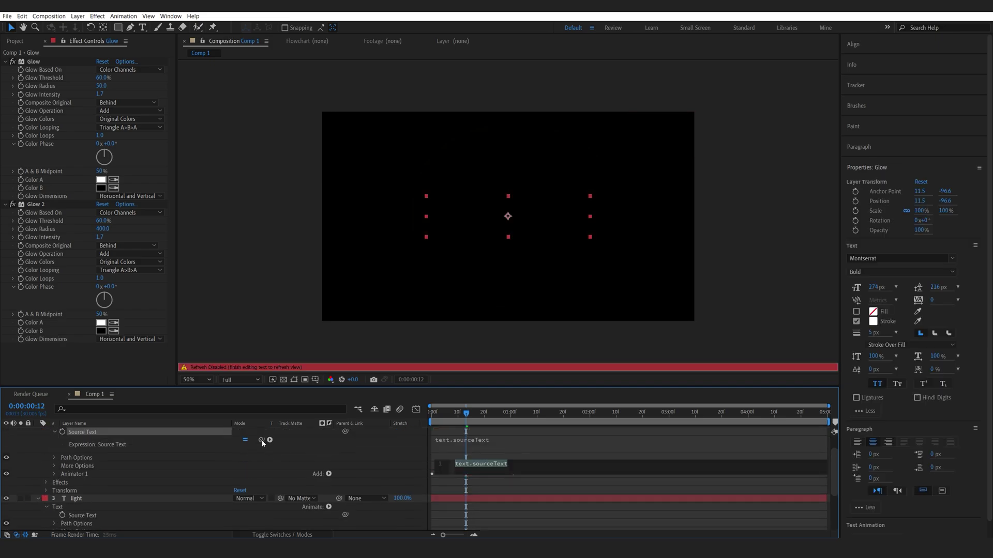
drag(261, 440, 86, 520)
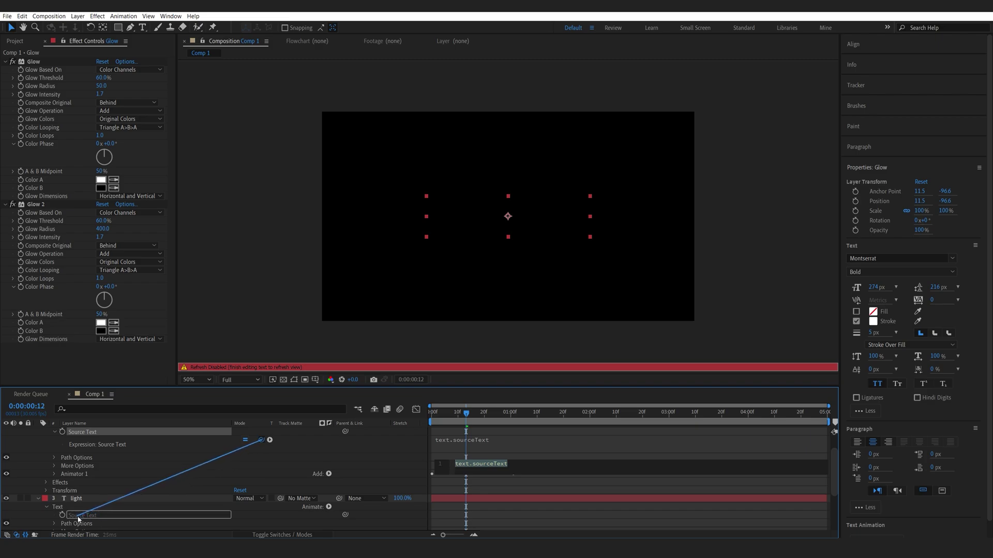
drag(79, 519, 79, 517)
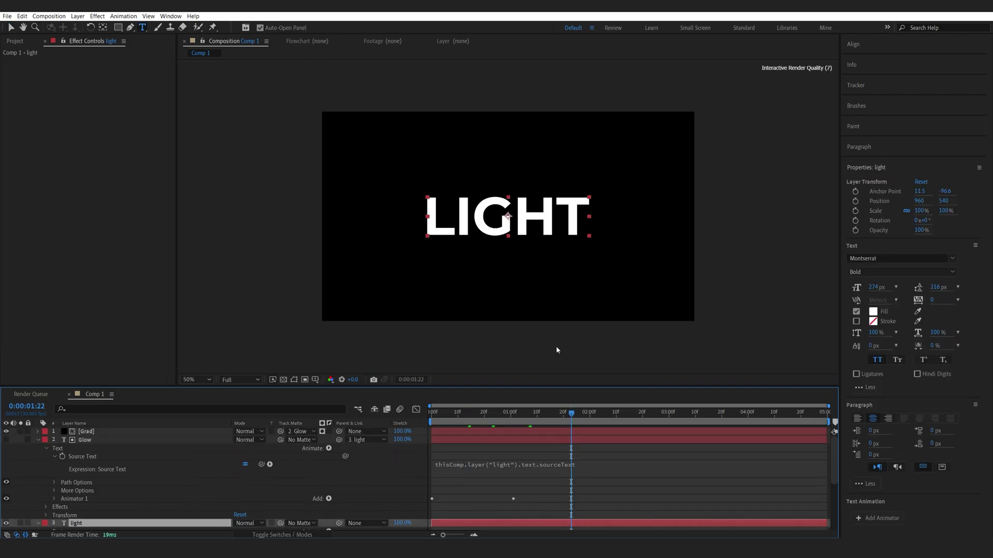
Step: Replace the light layer's text with WELCOME and preview the reveal from the first frame
click(428, 209)
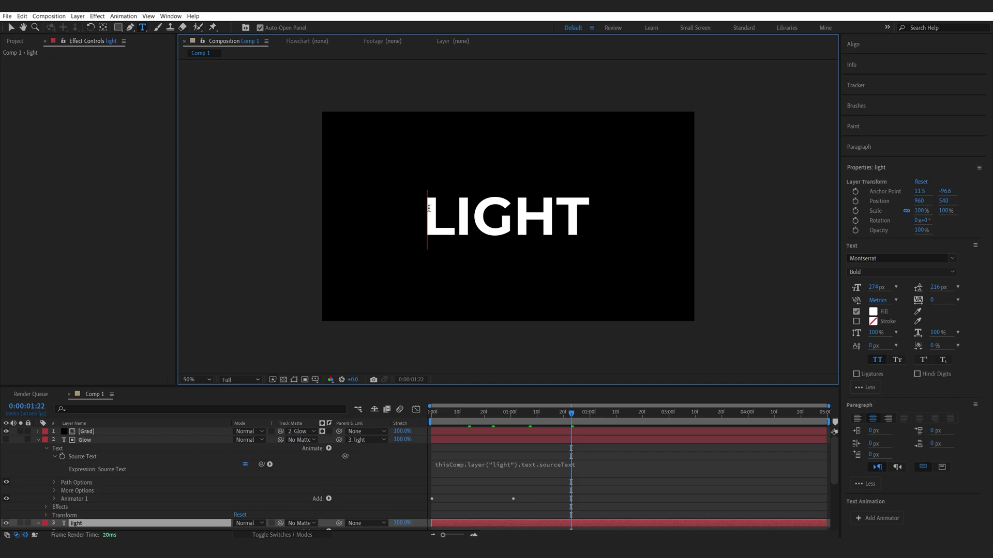
key(ctrl+a)
text(WELCOME)
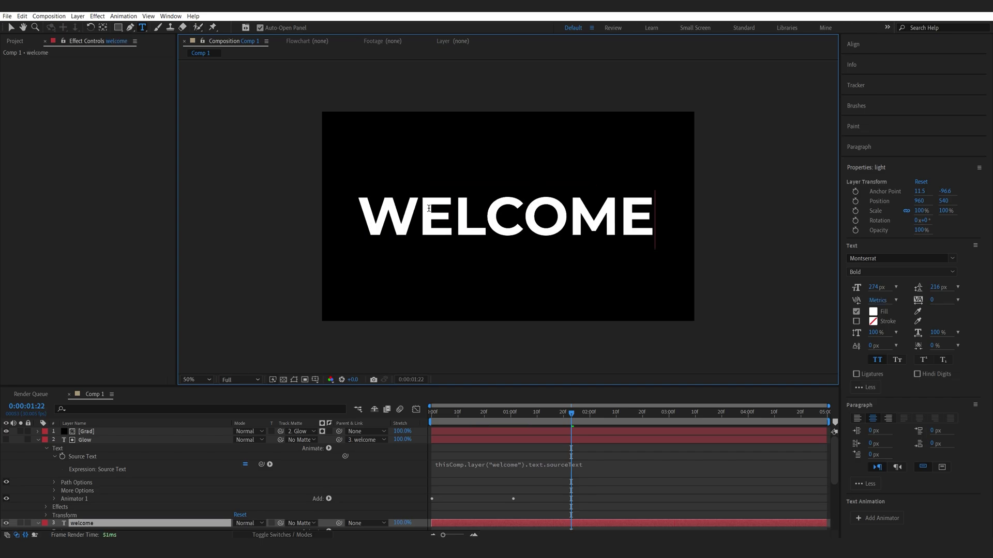
click(614, 515)
drag(516, 417, 535, 425)
key(Home)
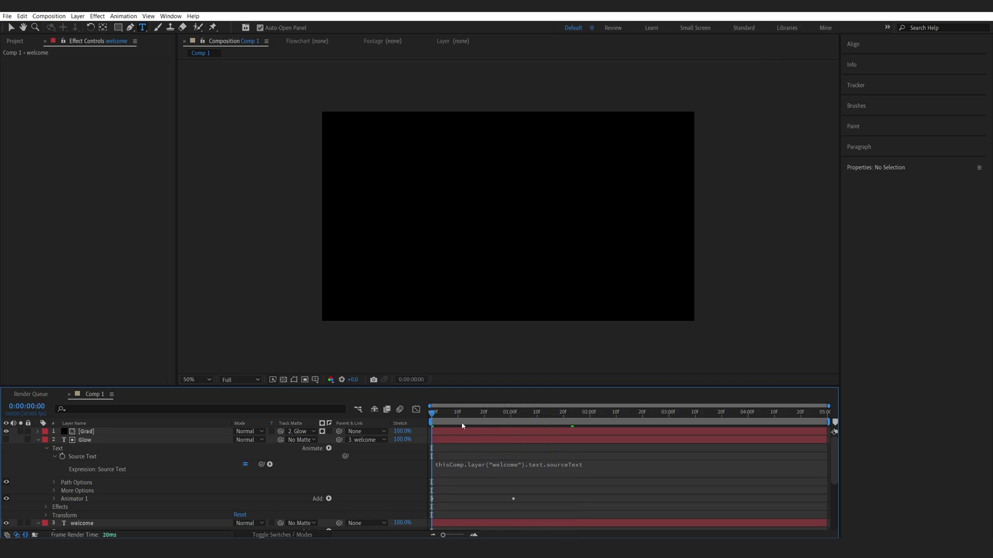
key(space)
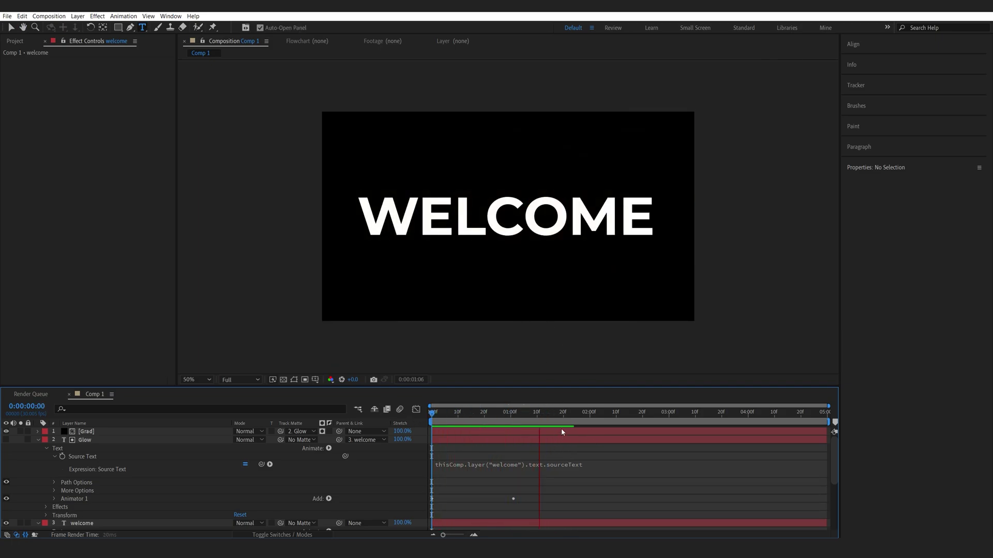